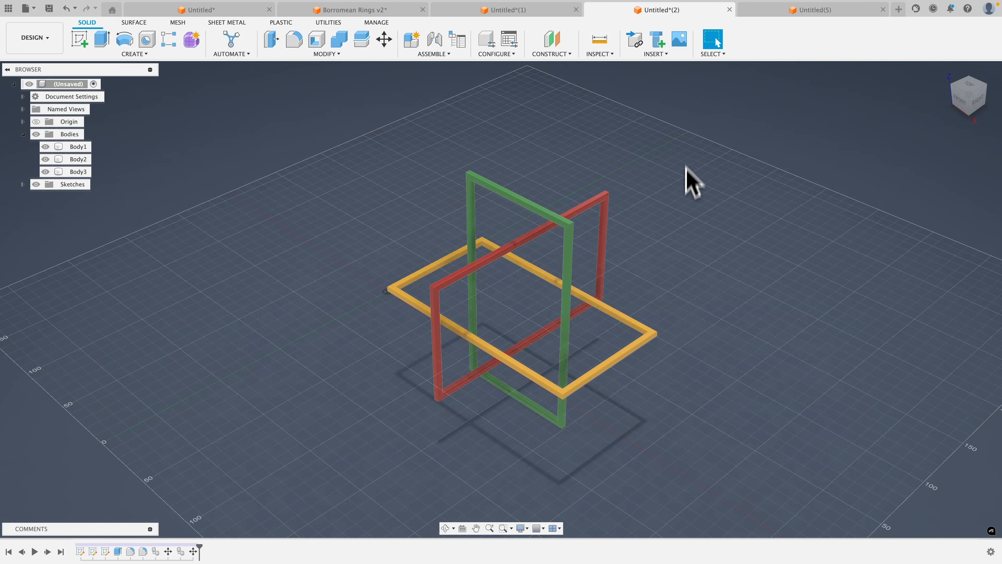
Switch to the empty design and sketch a 100 mm wide by 160 mm tall rectangle from the origin on the horizontal plane.
left_click(800, 16)
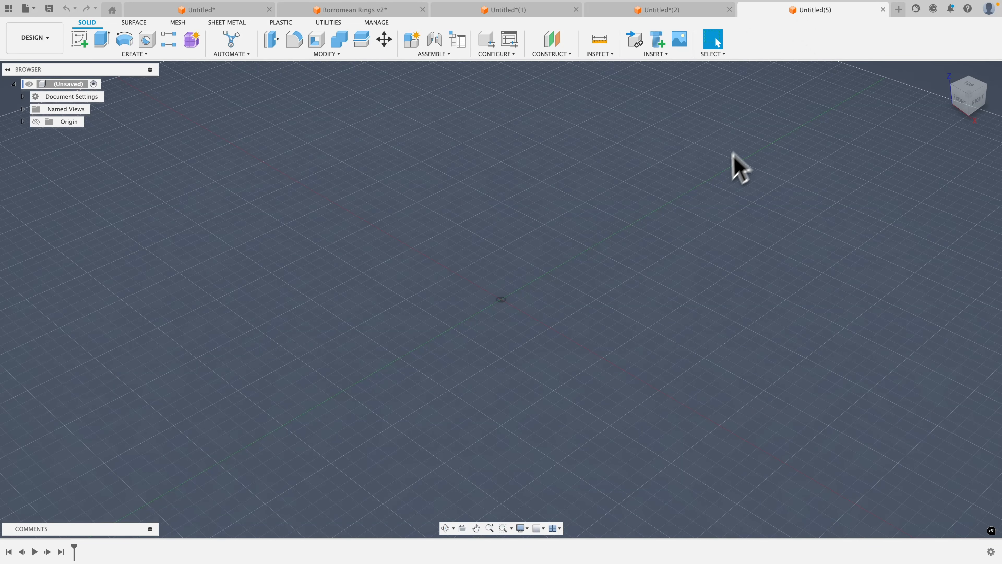
left_click(82, 39)
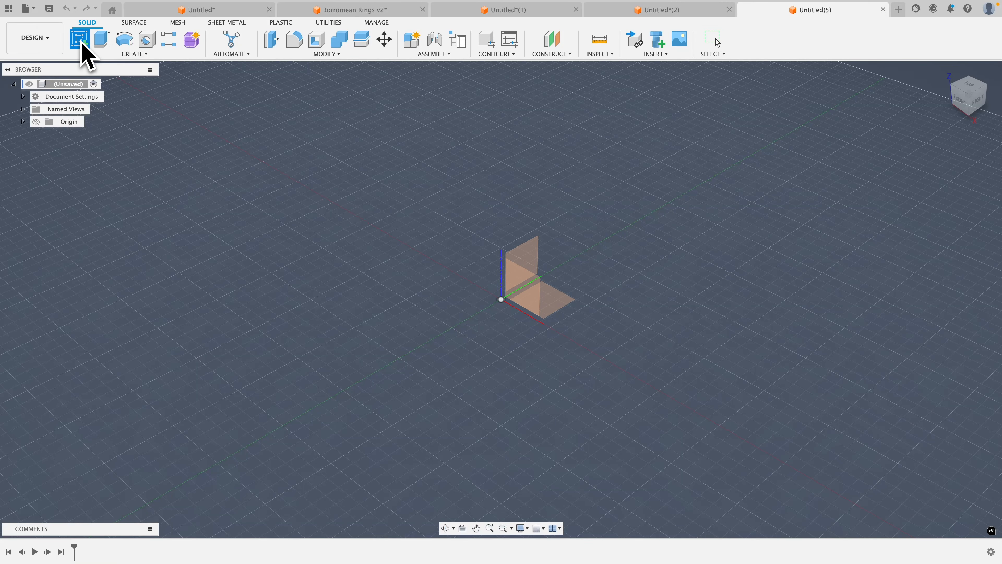
left_click(558, 301)
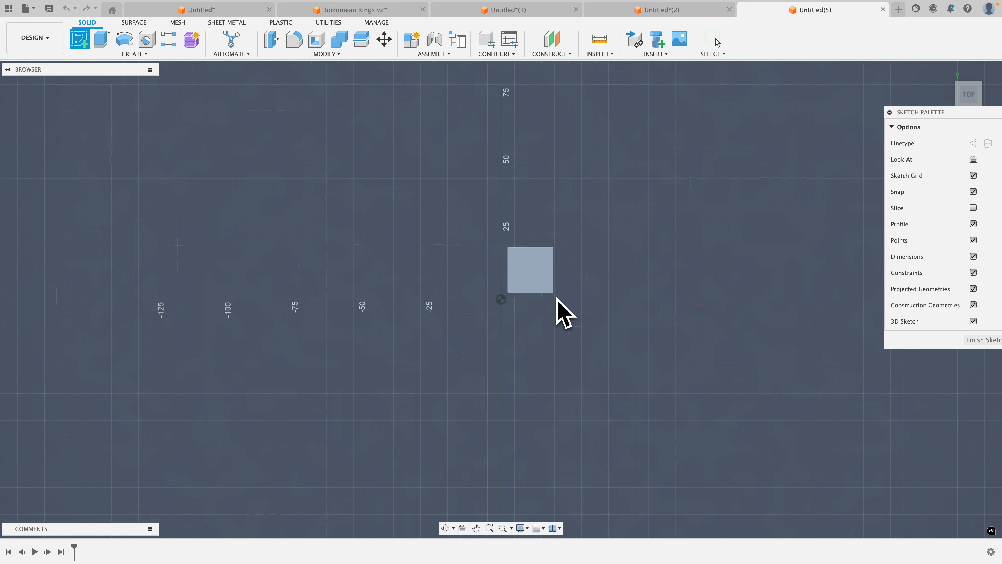
left_click(102, 39)
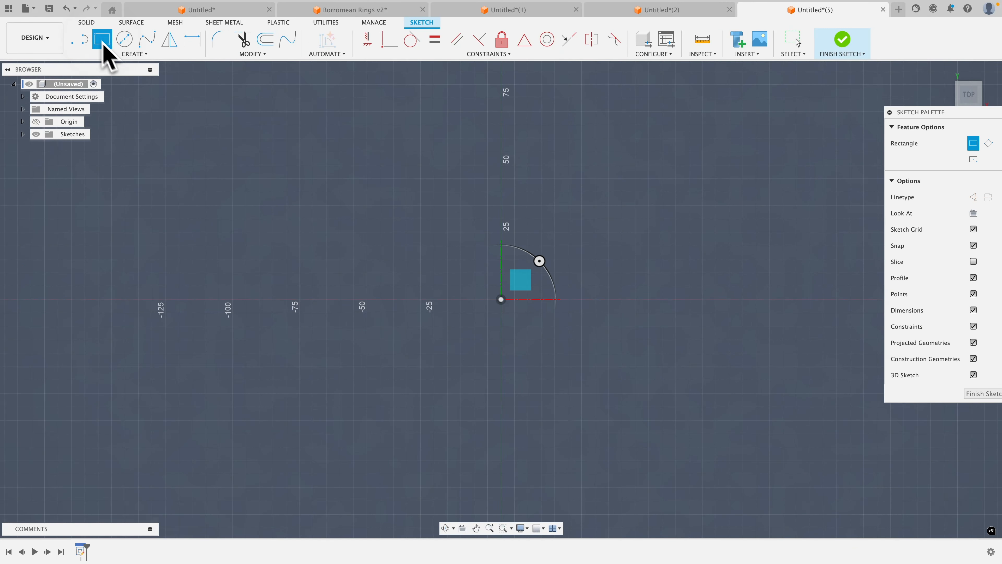
left_click(501, 300)
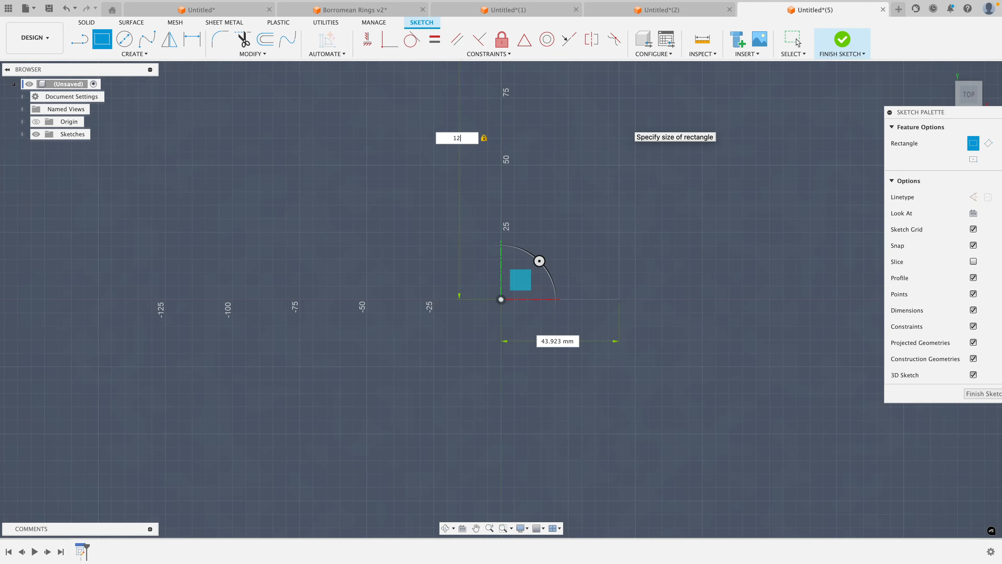
key("BackSpace")
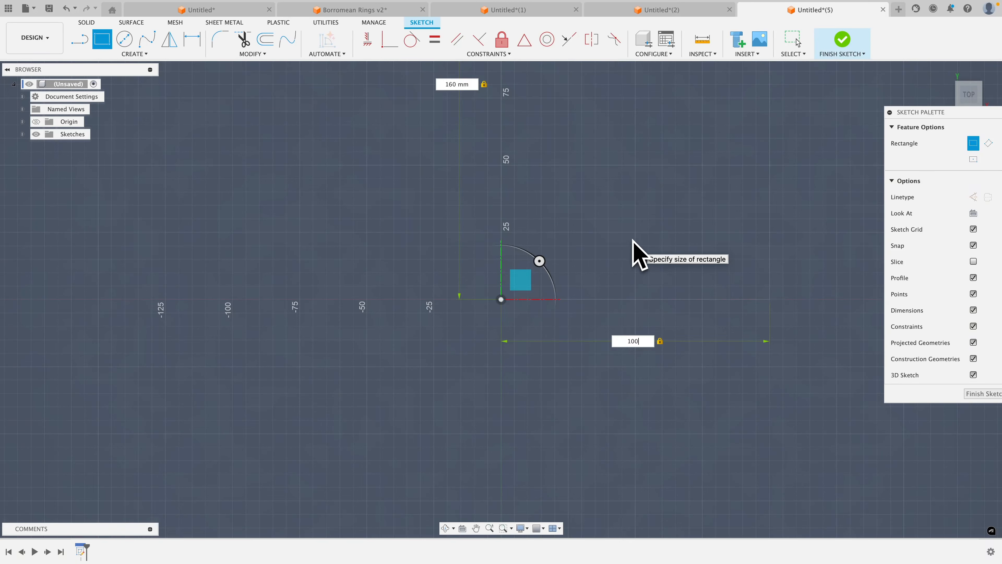
key("Return")
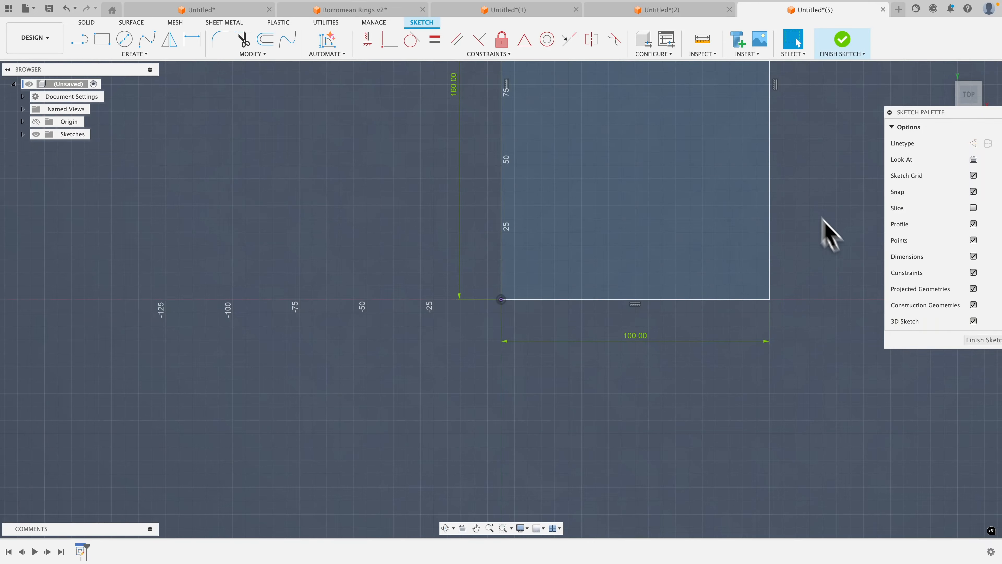
Sketch a second rectangle inset about 5 mm inside the first one and finish the sketch.
scroll(801, 197, "down", 4)
scroll(801, 197, "down", 3)
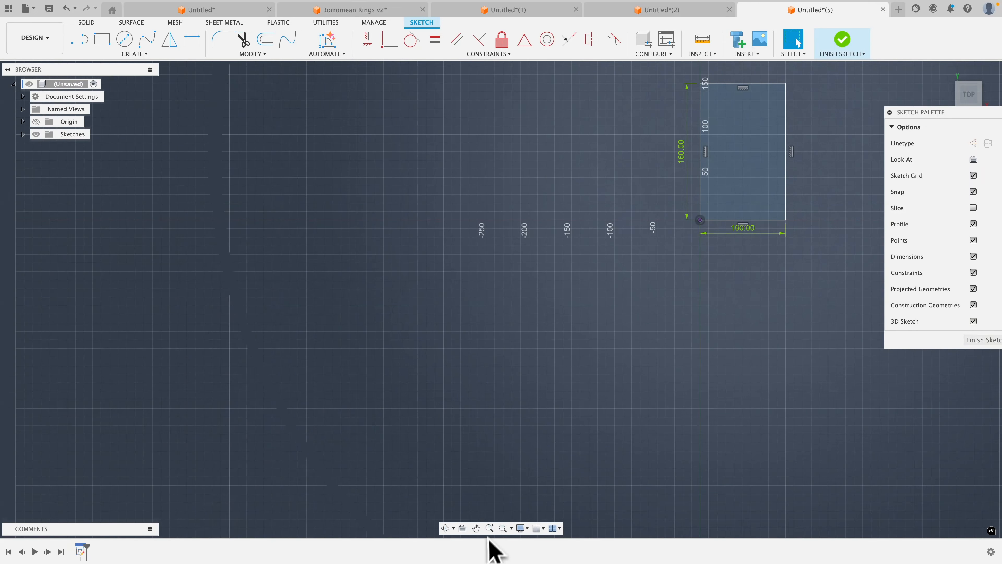
left_click(477, 528)
mouse_move(726, 284)
left_mouse_down()
mouse_move(618, 291)
mouse_move(524, 370)
mouse_move(541, 351)
left_mouse_up()
scroll(511, 328, "up", 3)
scroll(516, 323, "up", 2)
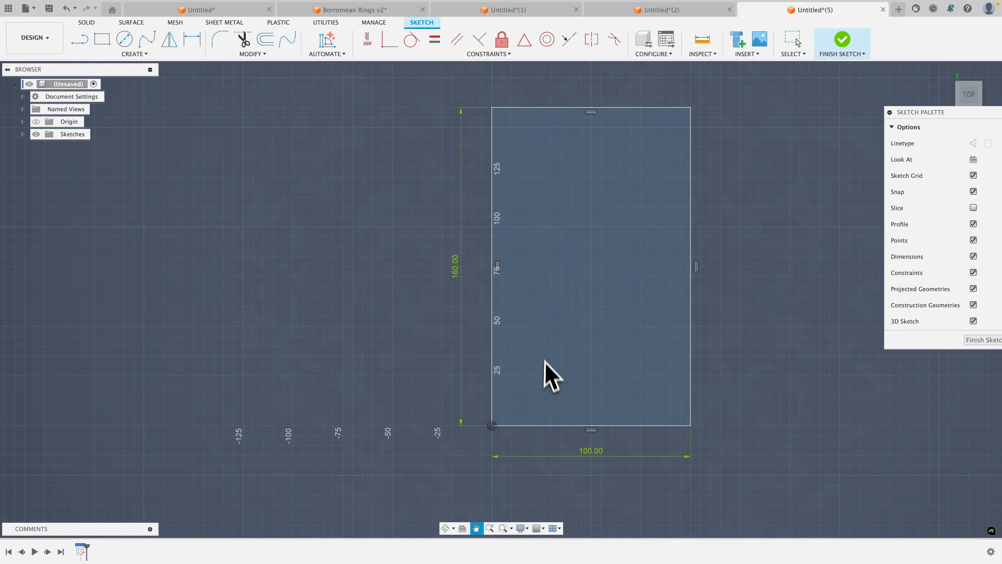
left_click(103, 40)
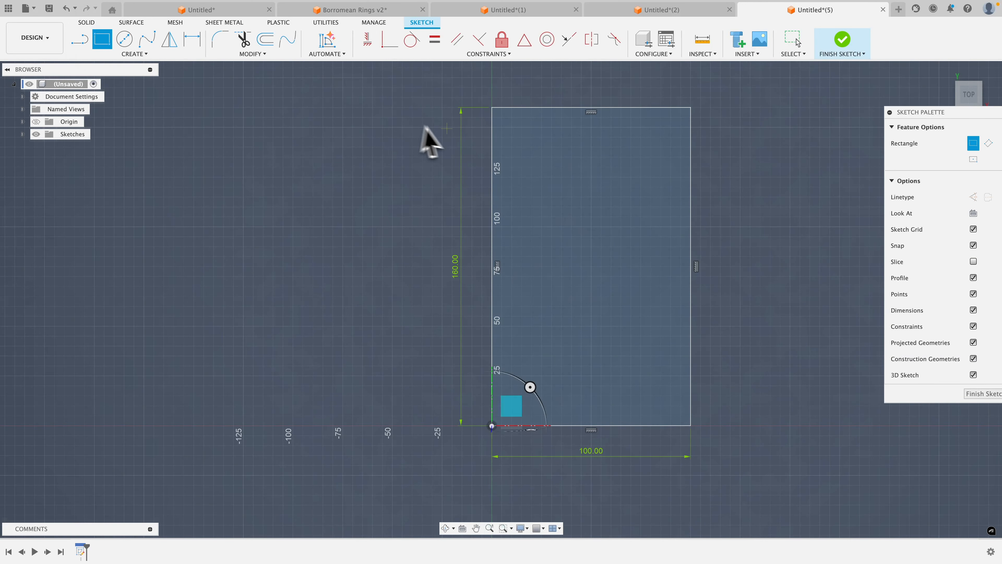
left_click(501, 117)
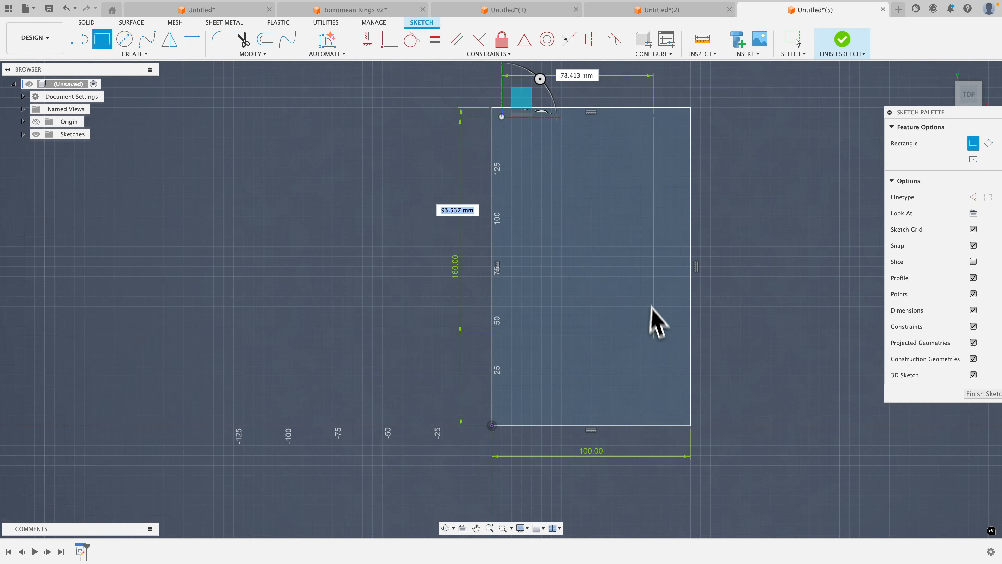
left_click(682, 416)
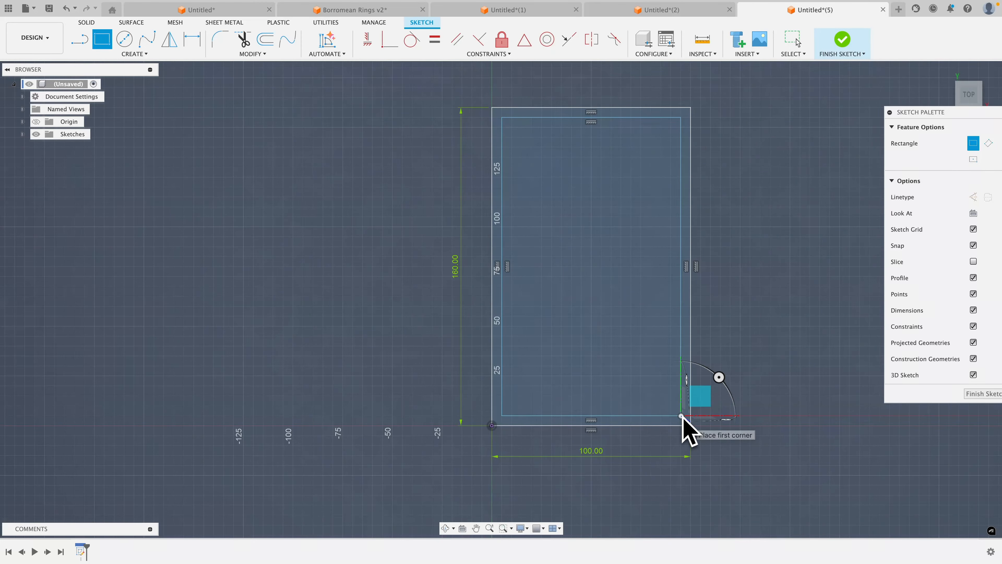
left_click(979, 397)
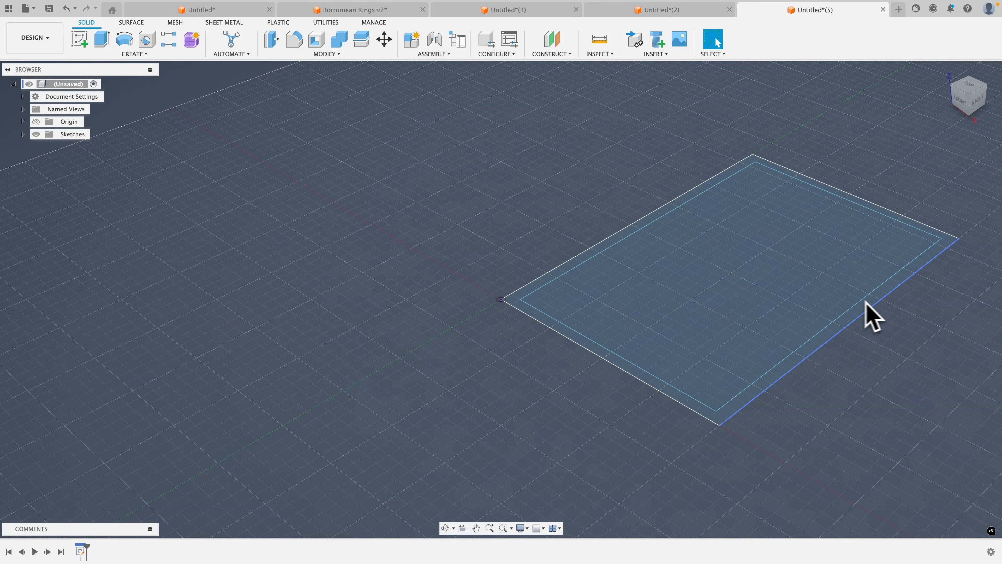
Extrude the profile between the two rectangles 5 mm as a new body.
left_click(876, 301)
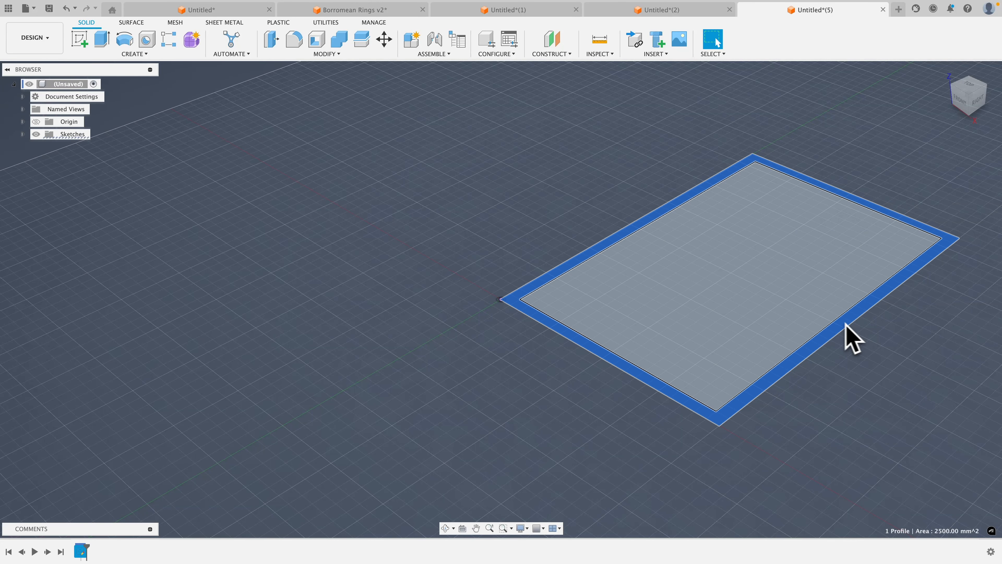
left_click(103, 41)
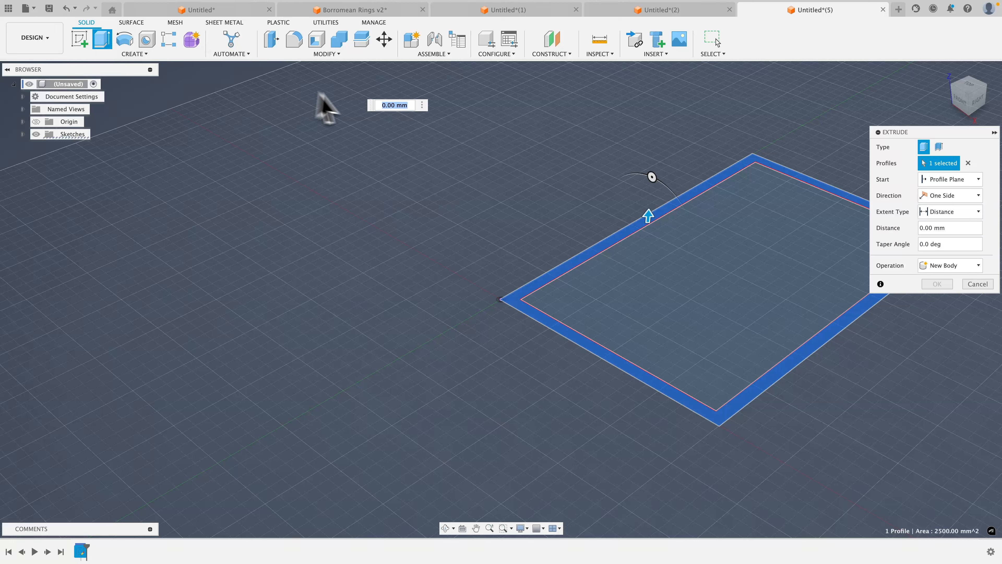
left_click(934, 231)
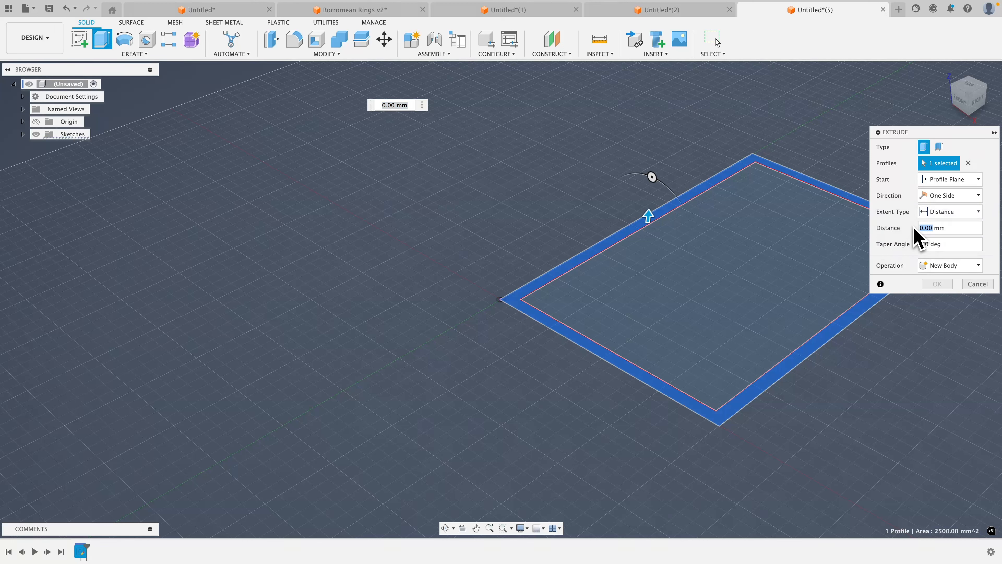
type("5")
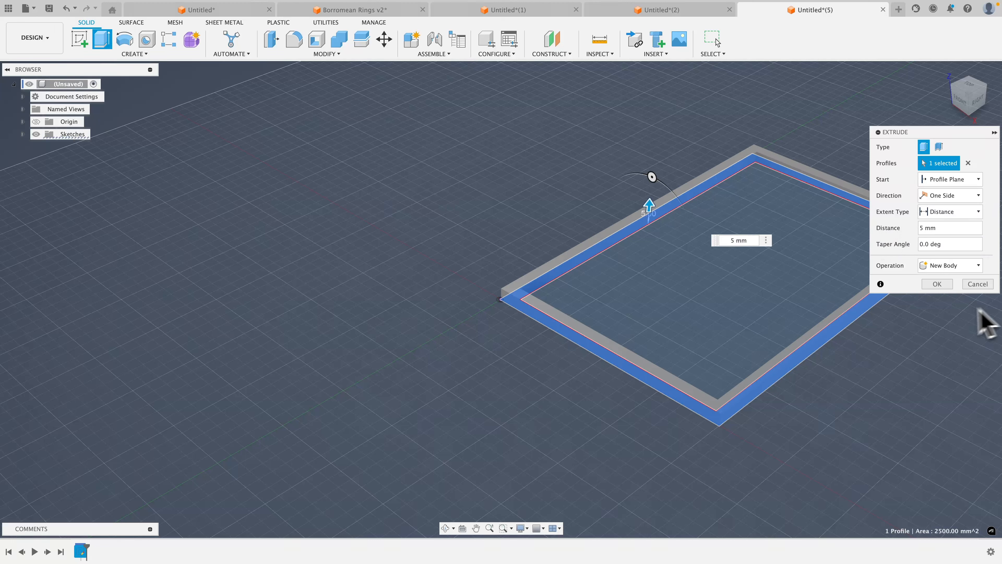
left_click(937, 284)
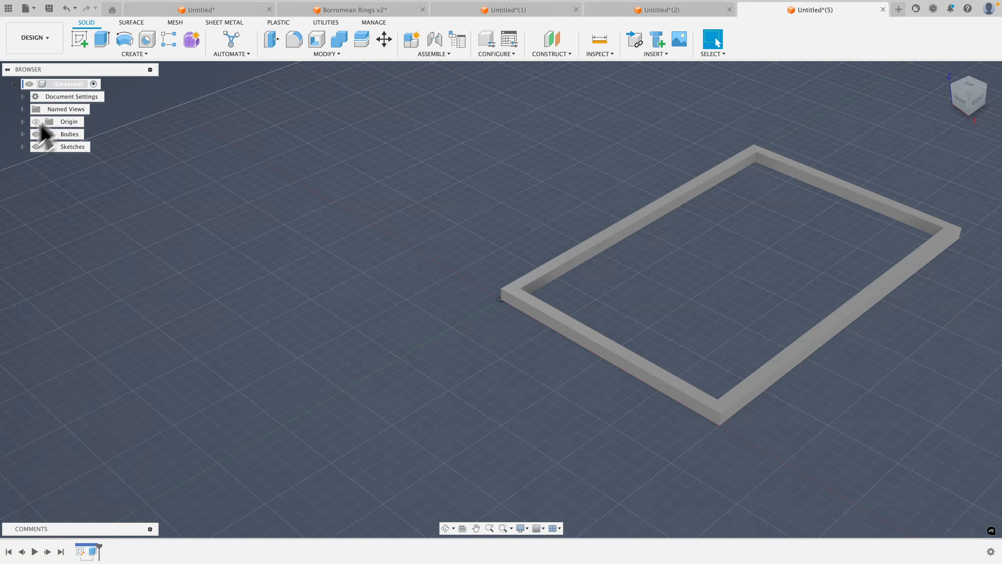
Open the appearance settings for the frame body, search the library for red, and add Paint - Metallic (Red) to the design.
left_click(23, 134)
left_click(78, 148)
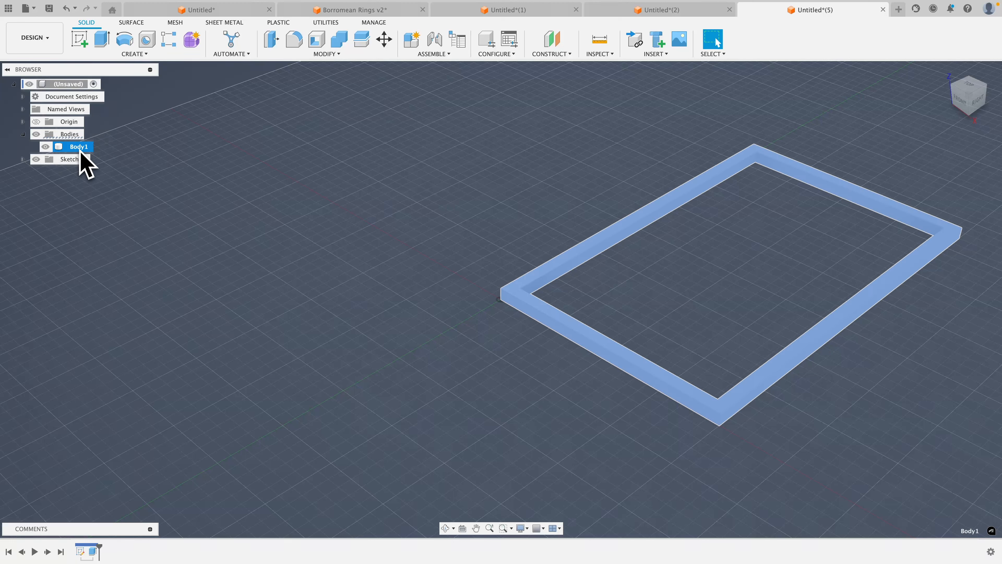
right_click(81, 150)
left_click(116, 231)
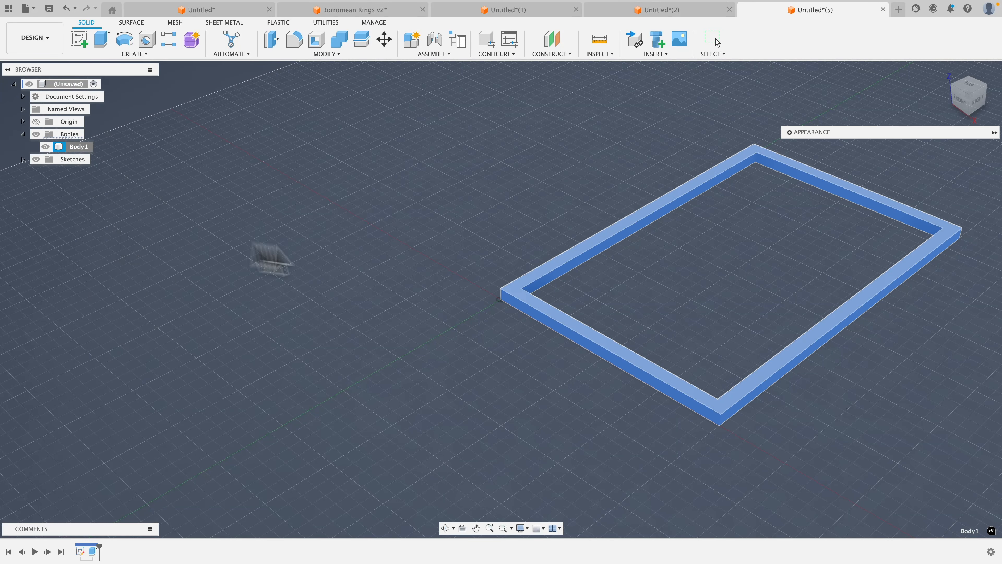
left_click(789, 133)
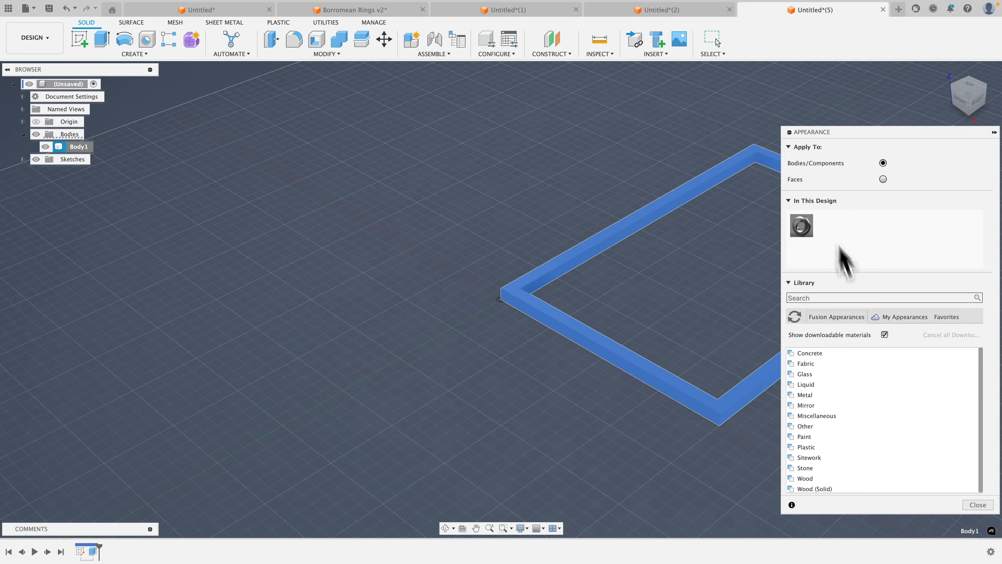
left_click(846, 299)
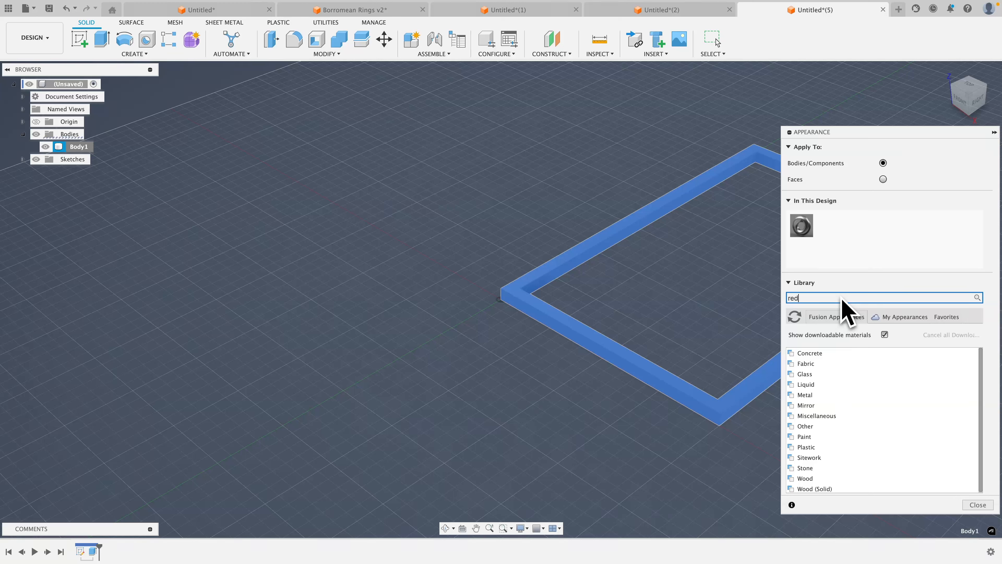
type("red")
key("Return")
mouse_move(832, 397)
left_mouse_down()
mouse_move(828, 316)
mouse_move(853, 237)
left_mouse_up()
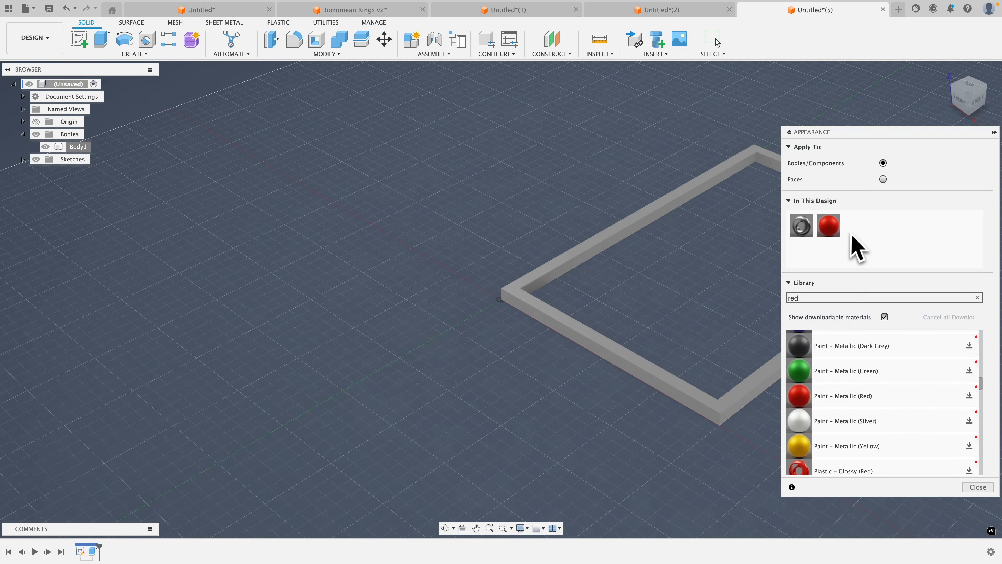
Add Paint - Metallic (Yellow) and a green appearance to the design, and apply Paint - Metallic (Red) to the frame.
left_click(788, 299)
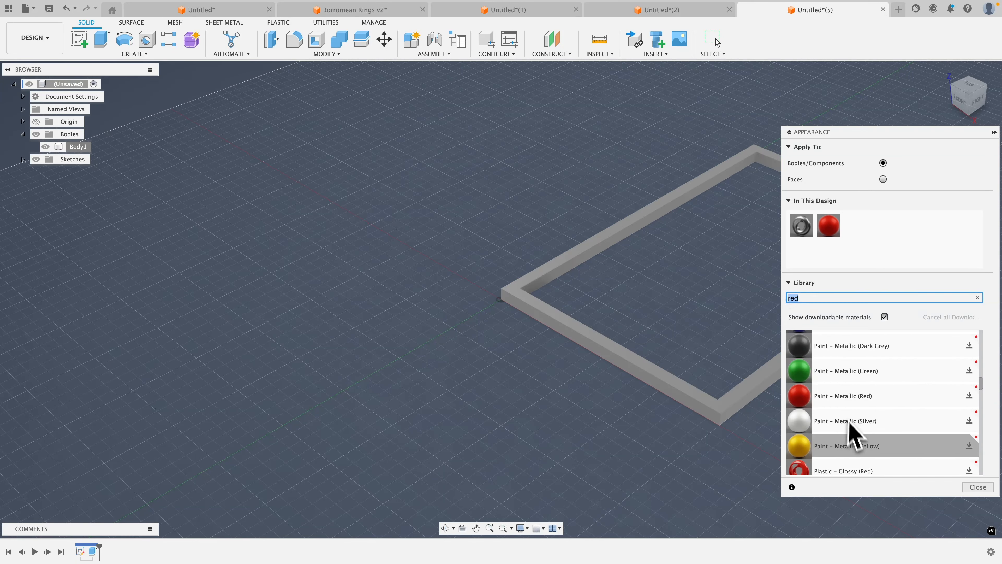
left_click_drag(853, 437, 866, 246)
left_click(790, 299)
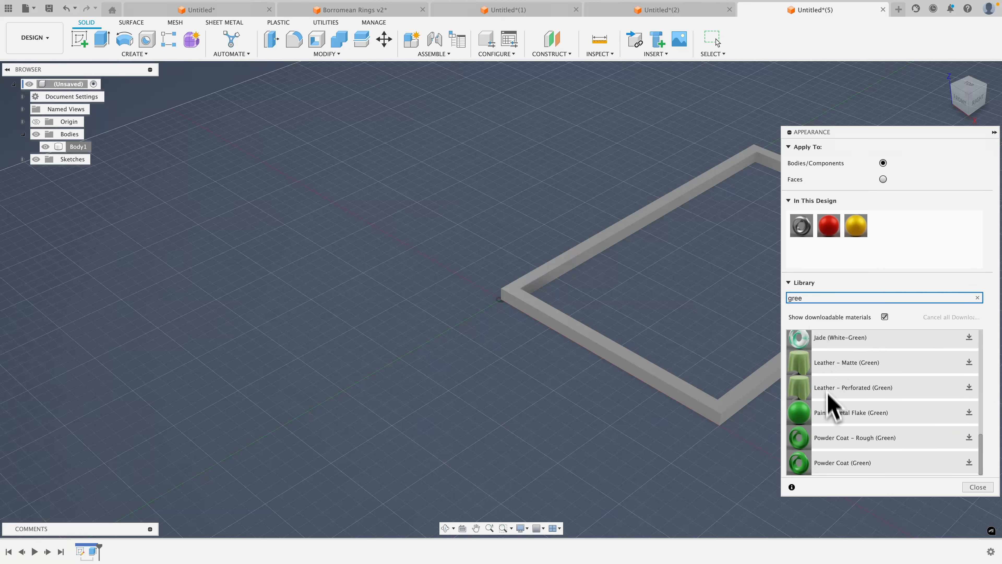
left_click_drag(832, 430, 925, 237)
left_click_drag(832, 229, 577, 270)
left_click(793, 133)
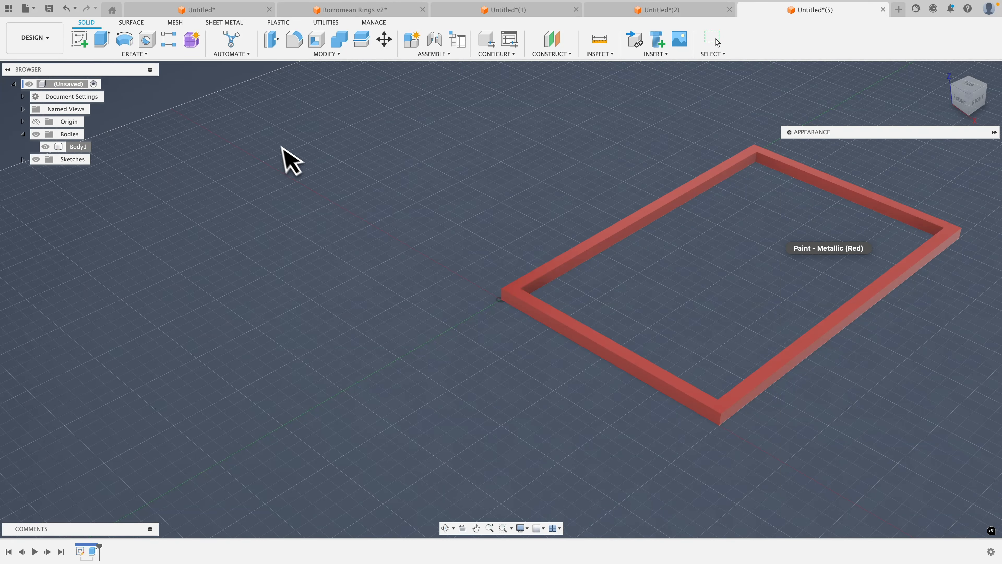
left_click(83, 150)
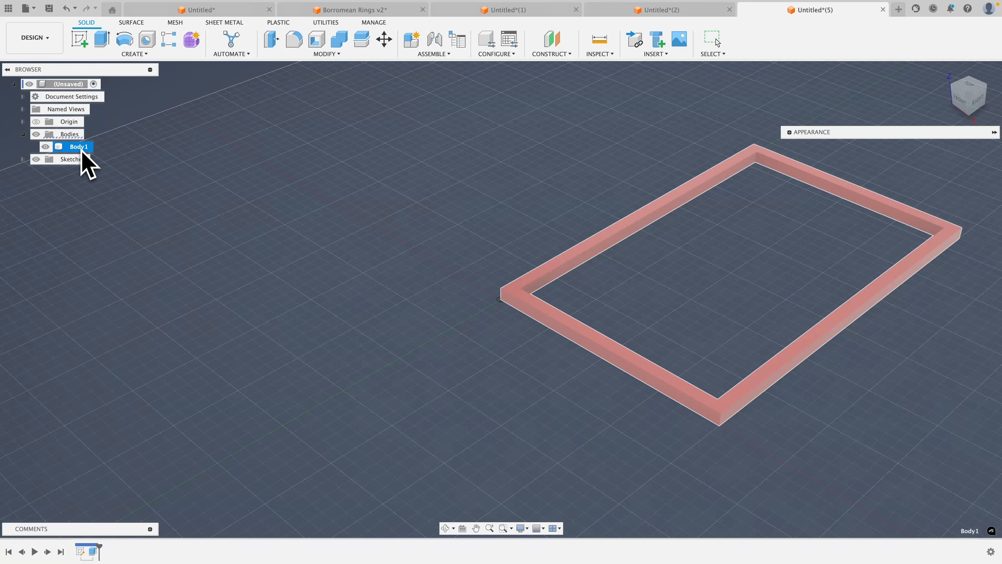
double_click(69, 149)
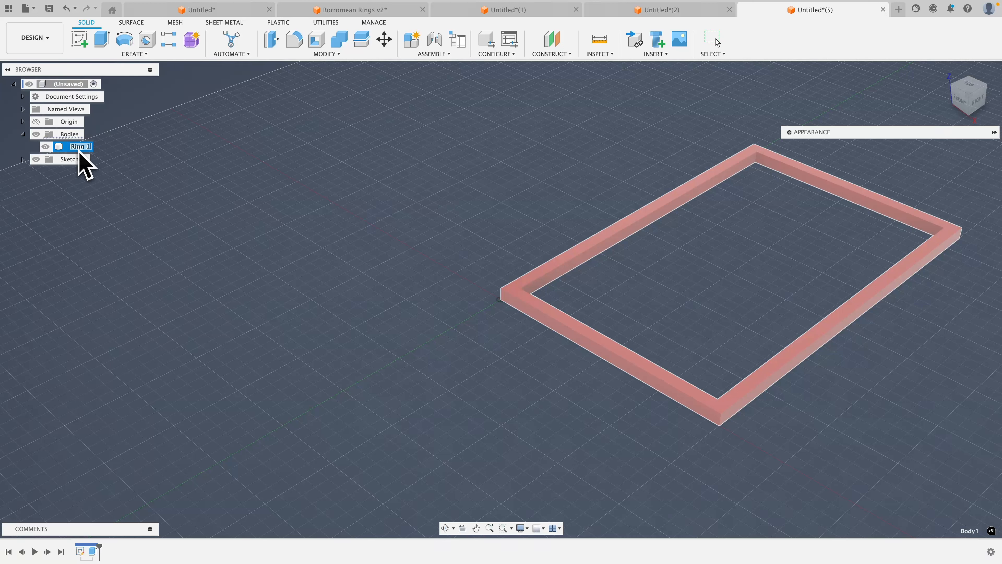
key("Escape")
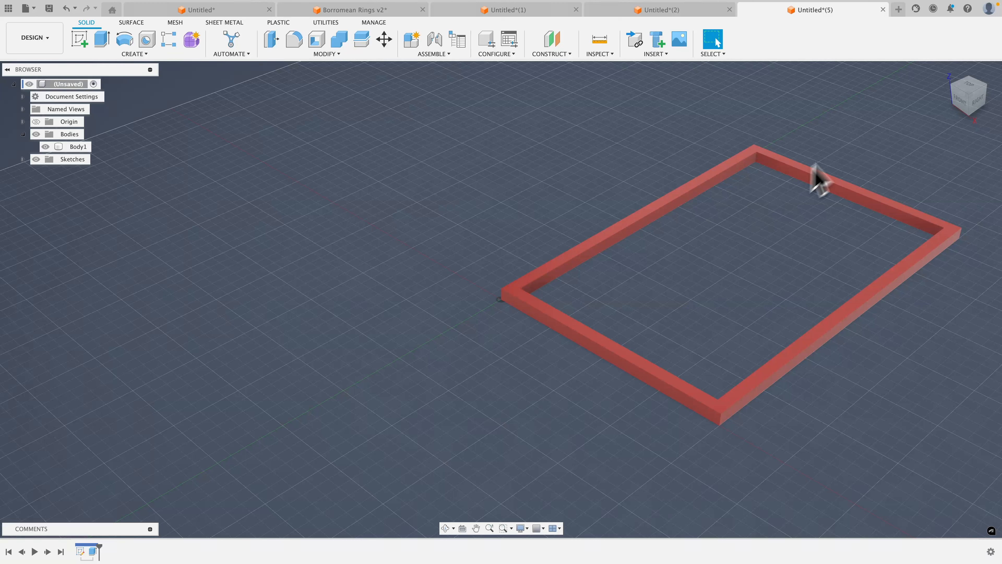
Start Move/Copy on the red frame with Bodies as the move object and turn on Create Copy.
left_click(675, 198)
right_click(674, 199)
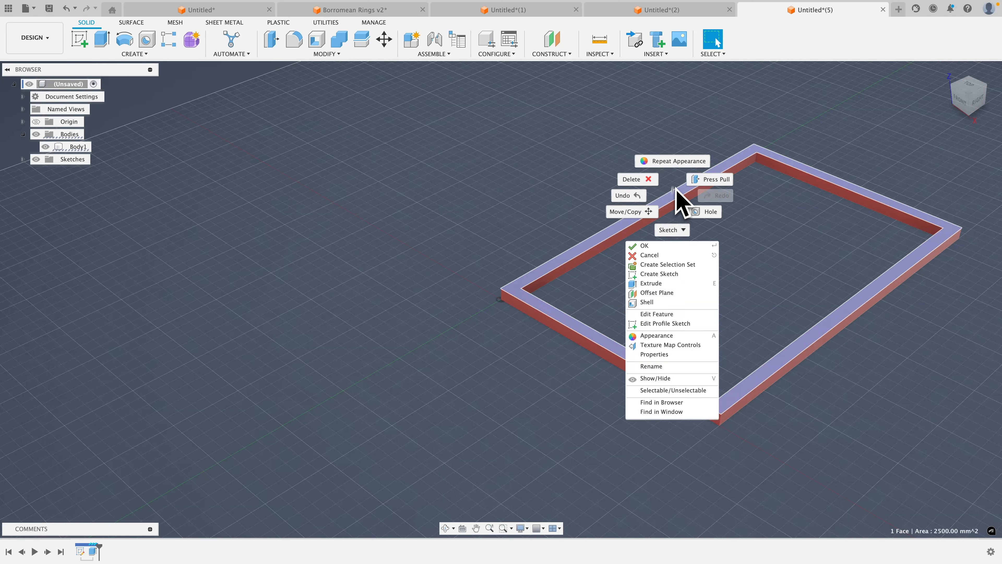
left_click(631, 213)
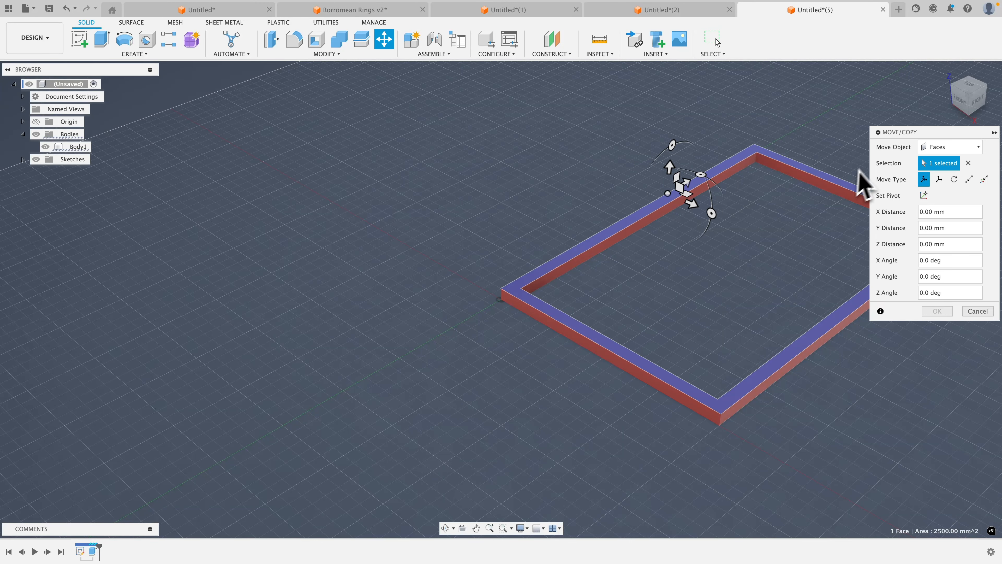
left_click(933, 148)
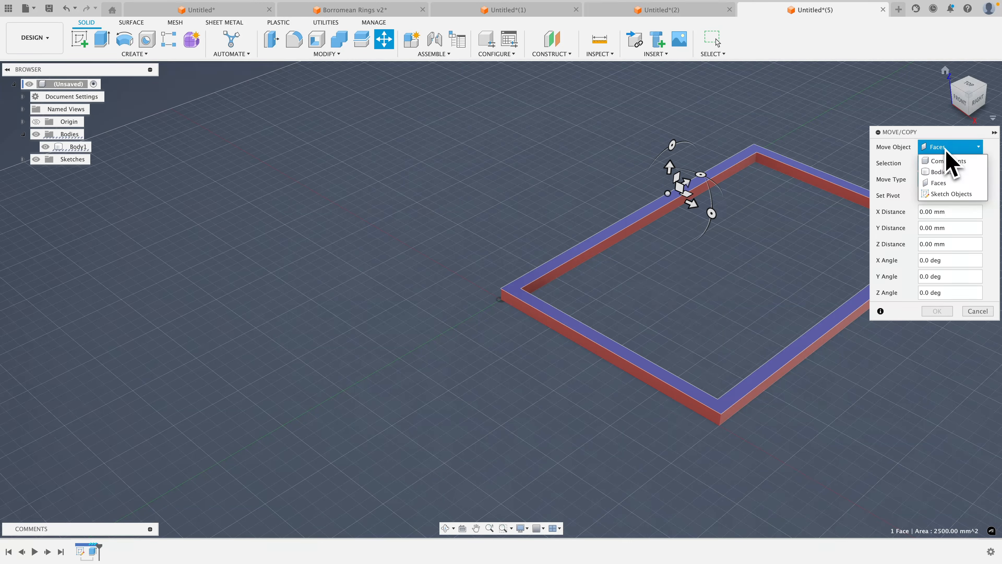
left_click(945, 172)
left_click(801, 174)
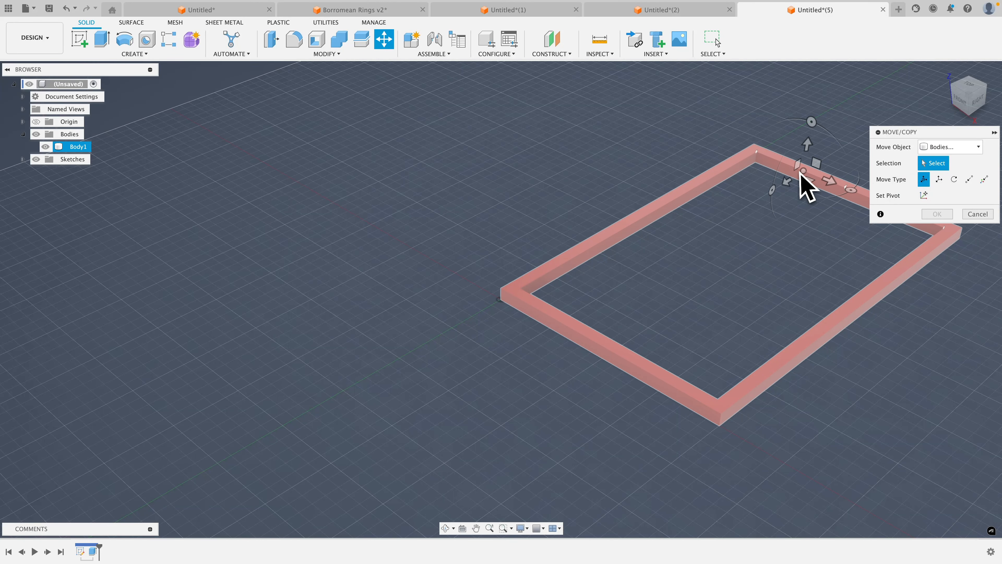
left_click(718, 185)
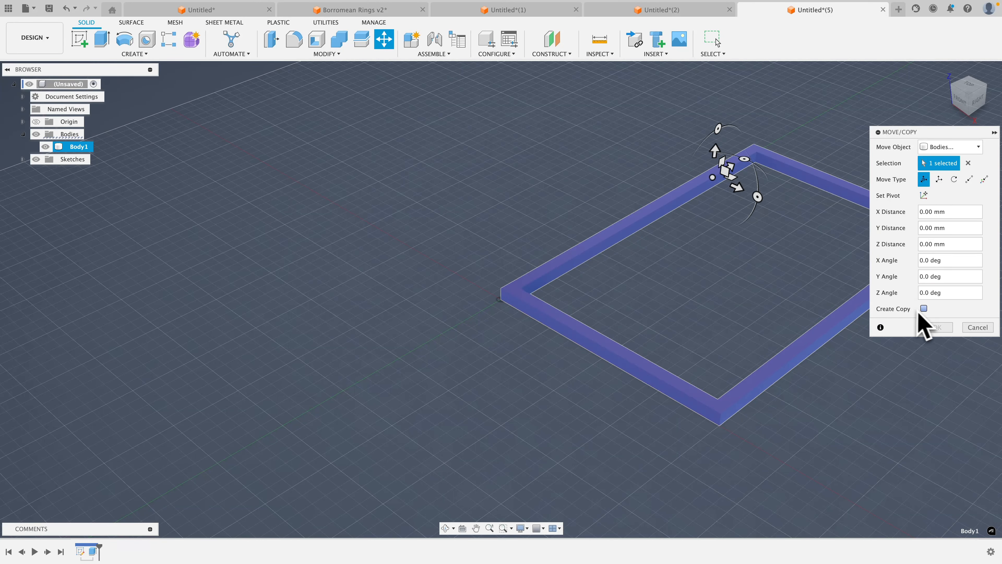
left_click(925, 309)
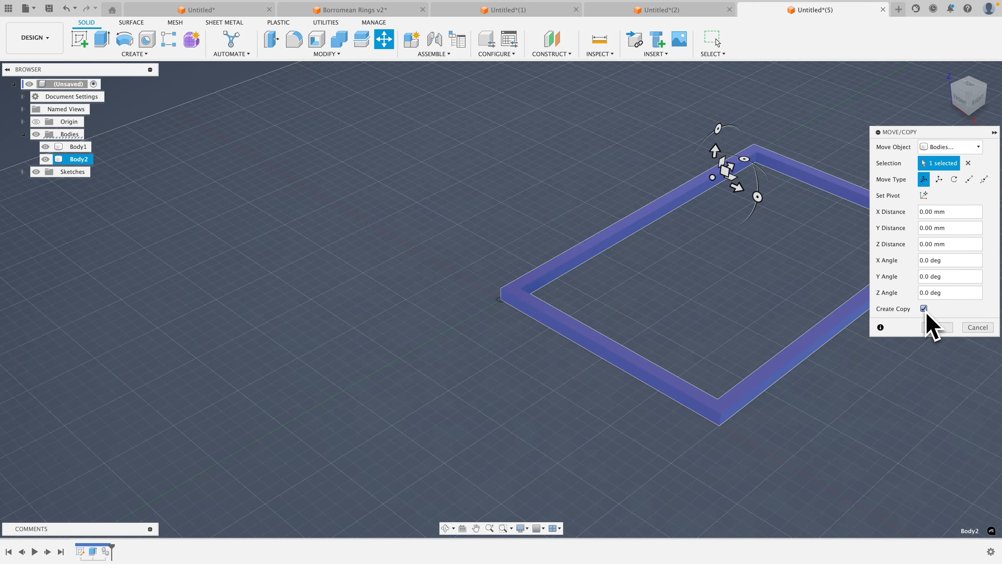
Rotate the frame copy -90 degrees about the X axis so it stands upright on the original frame's long side.
scroll(895, 111, "down", 2)
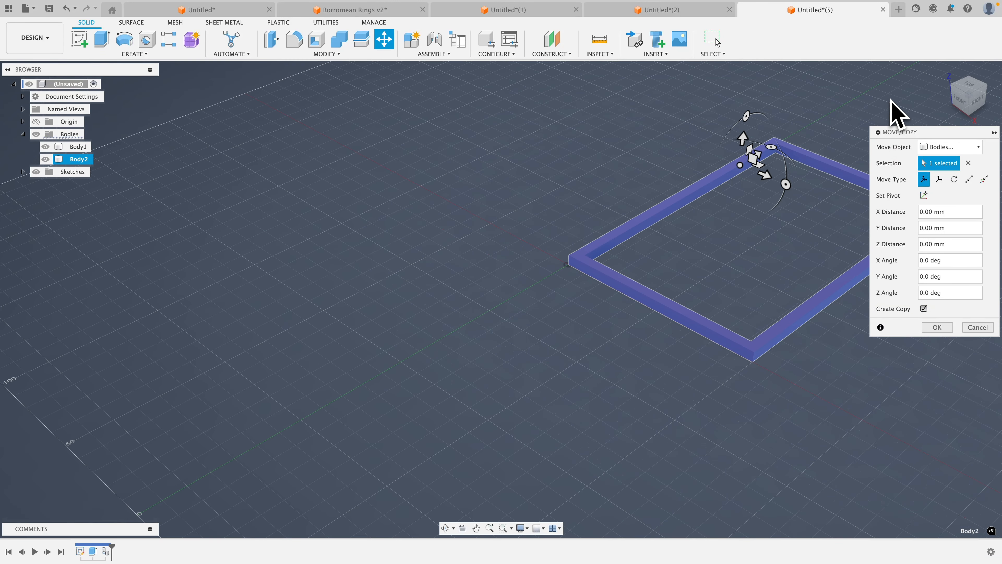
left_click_drag(944, 143, 350, 158)
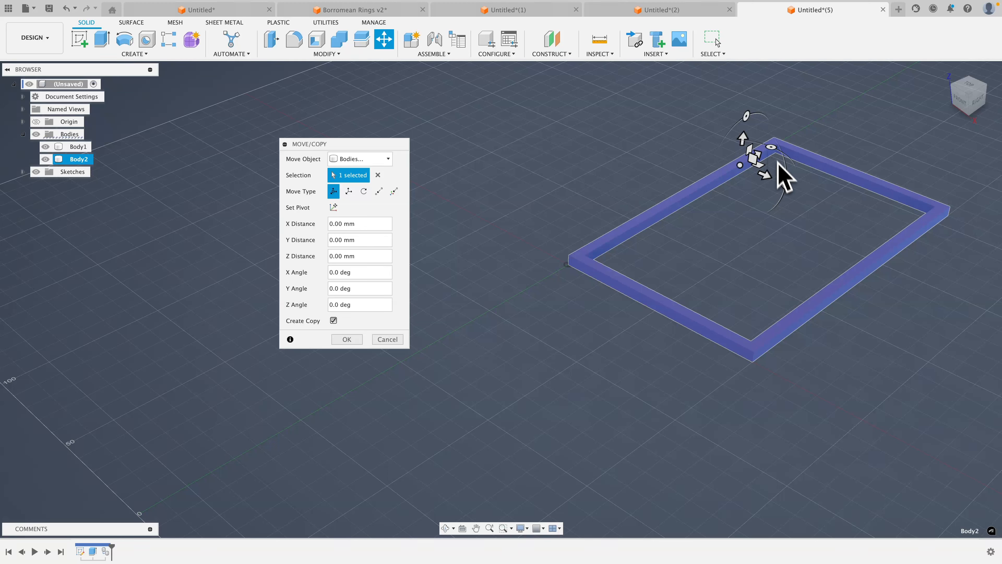
left_click_drag(783, 187, 749, 155)
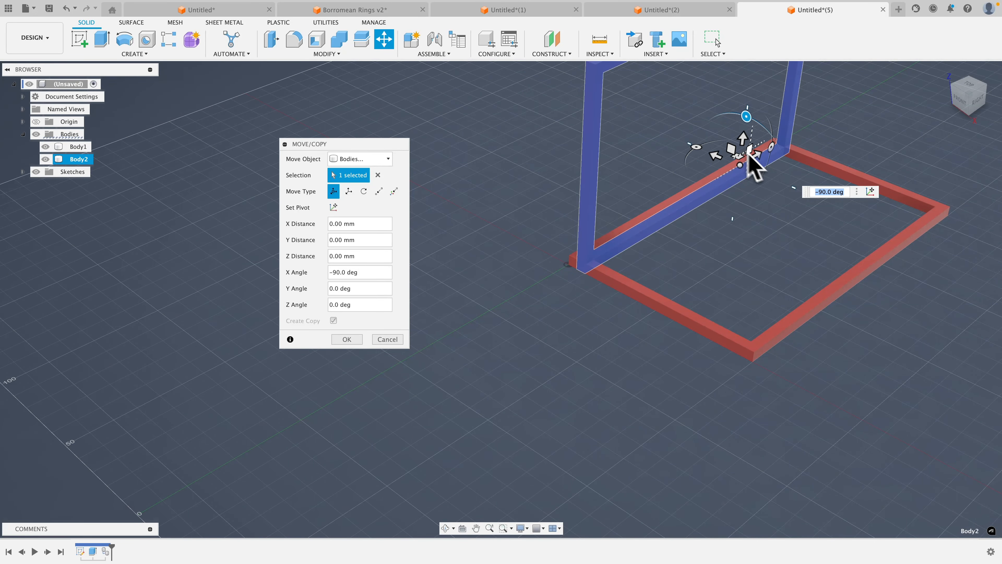
scroll(802, 180, "down", 2)
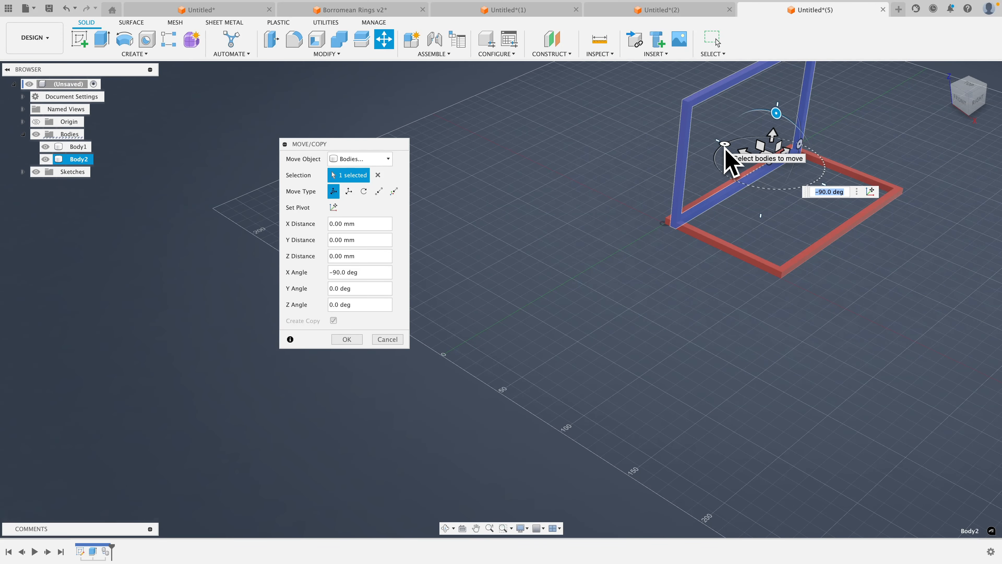
left_click_drag(725, 144, 767, 126)
left_click_drag(789, 120, 839, 127)
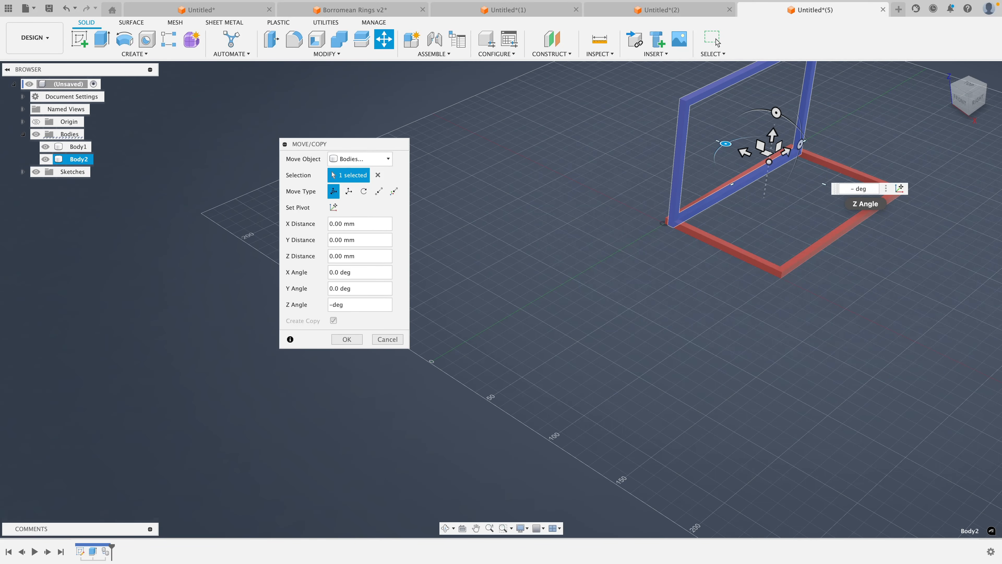
type("-90")
key("Return")
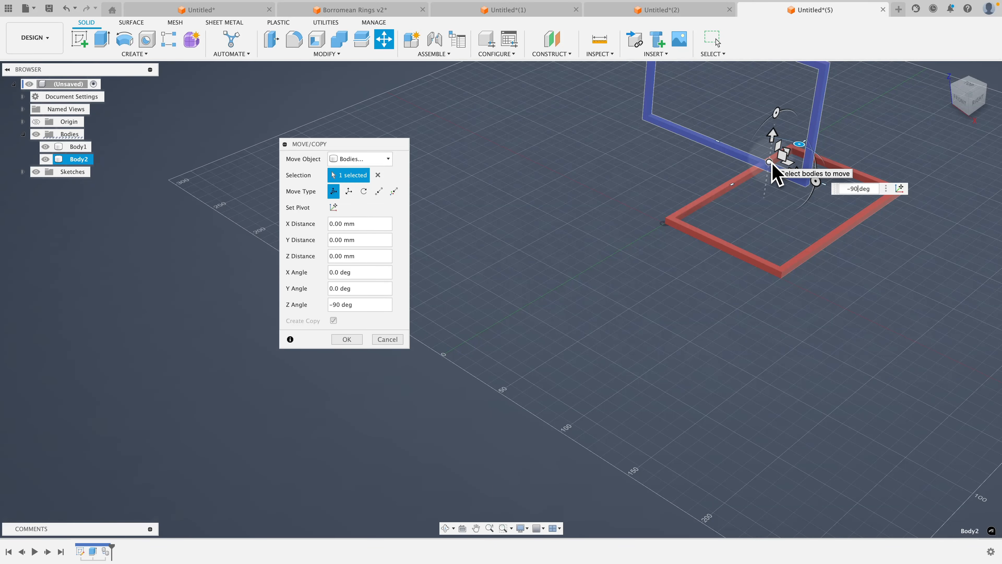
left_click_drag(775, 161, 779, 201)
key("ctrl+z")
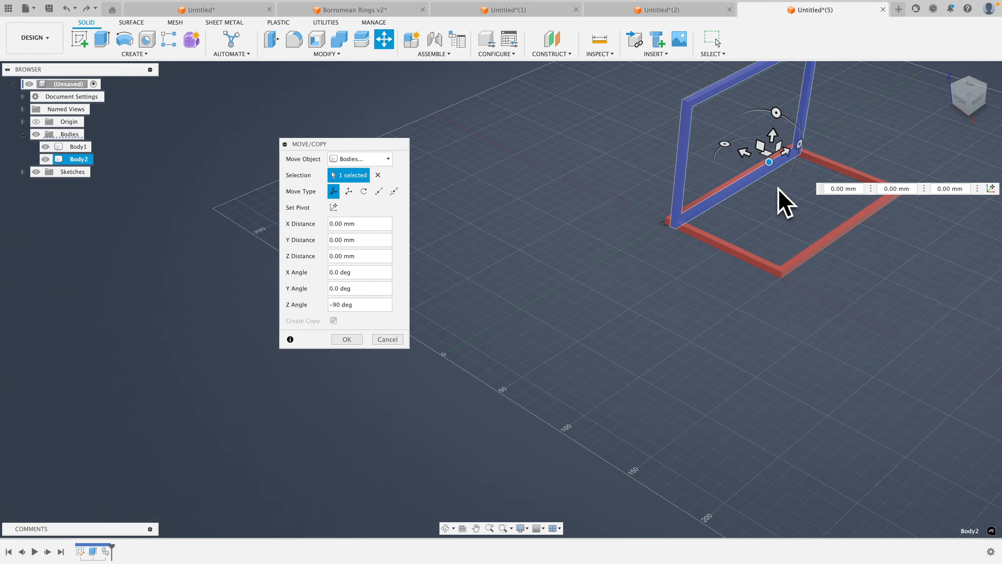
Rotate the upright frame copy -90 degrees about the Z axis and move it about 87.09 mm along X.
left_click(728, 150)
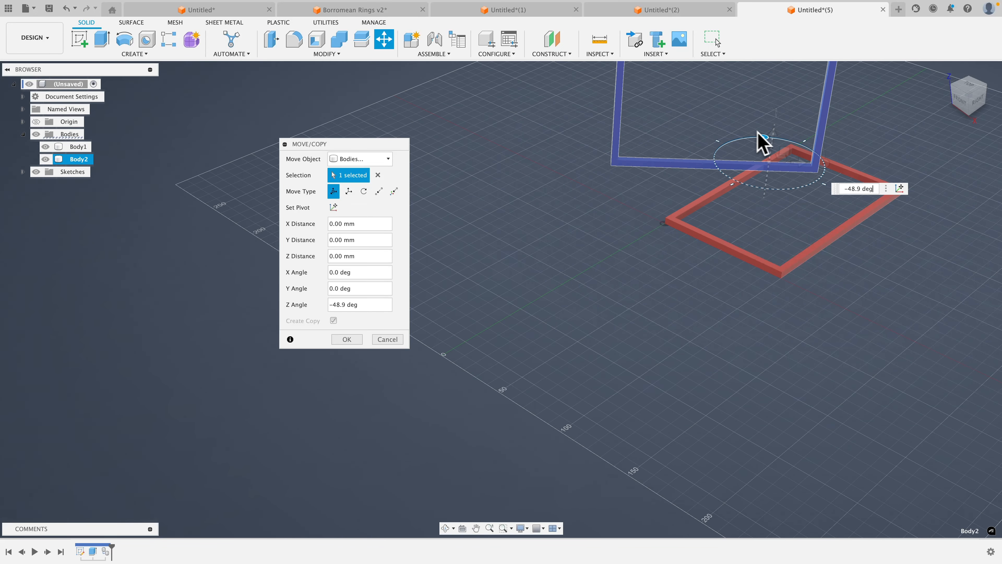
left_click(848, 189)
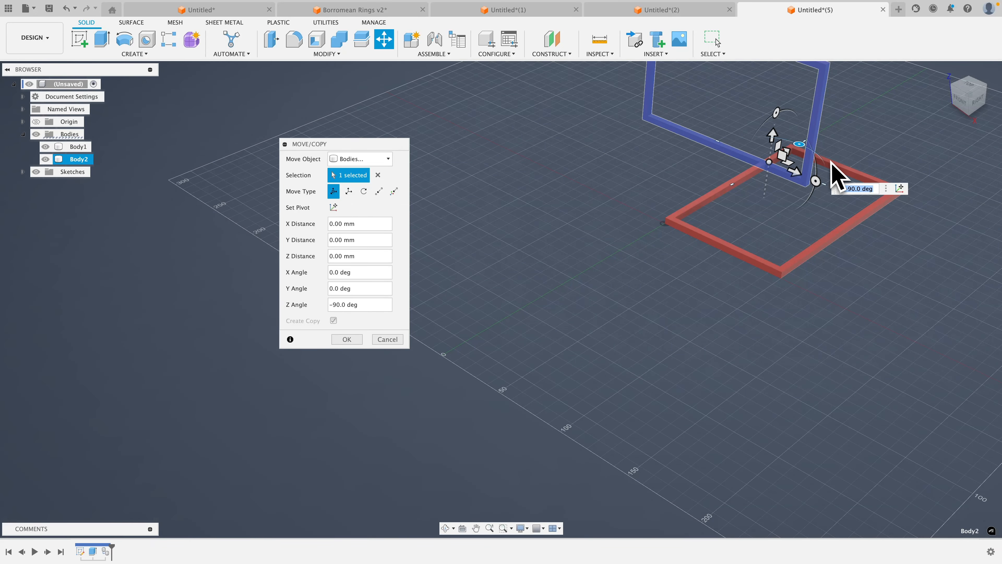
scroll(830, 160, "down", 2)
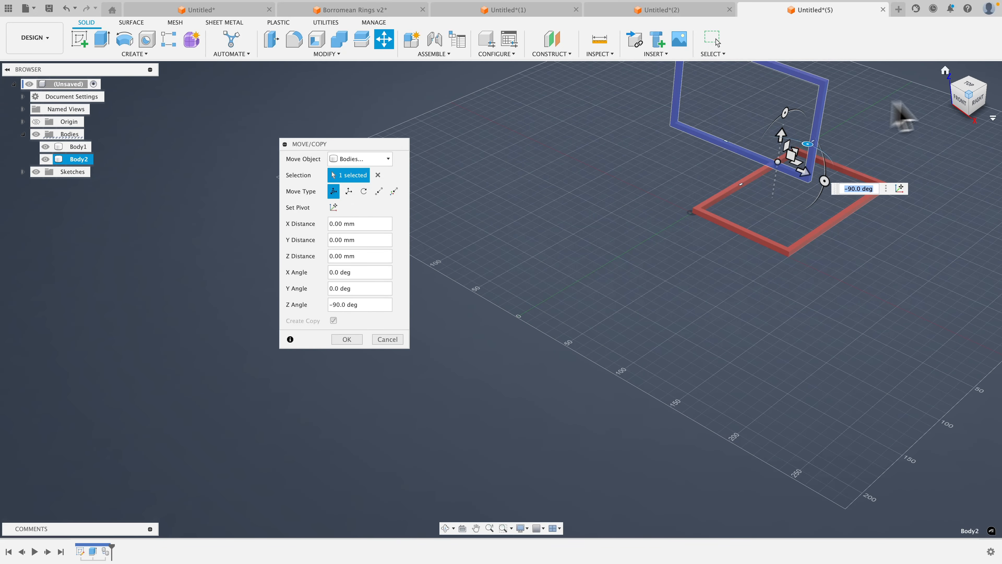
left_click(963, 103)
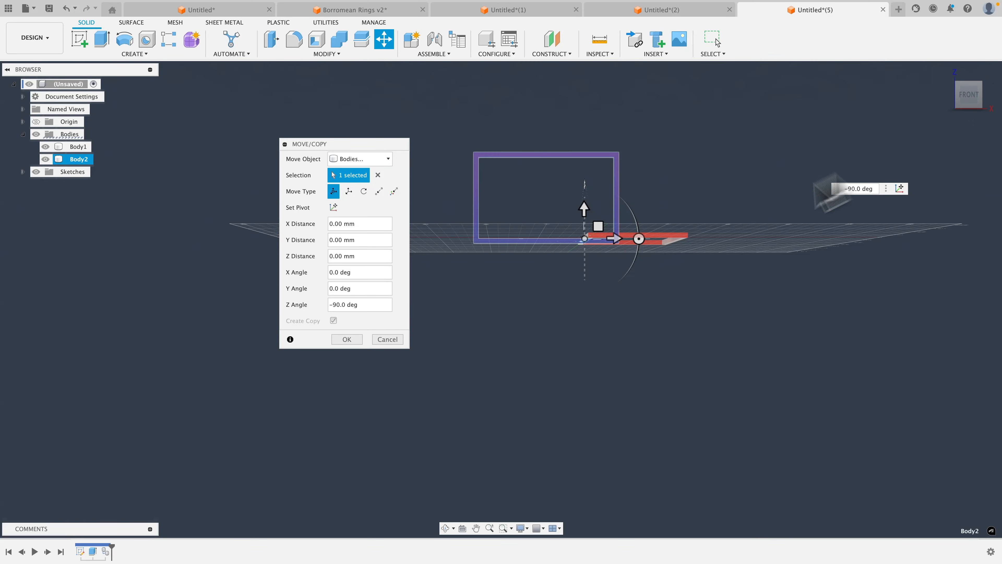
scroll(618, 206, "up", 5)
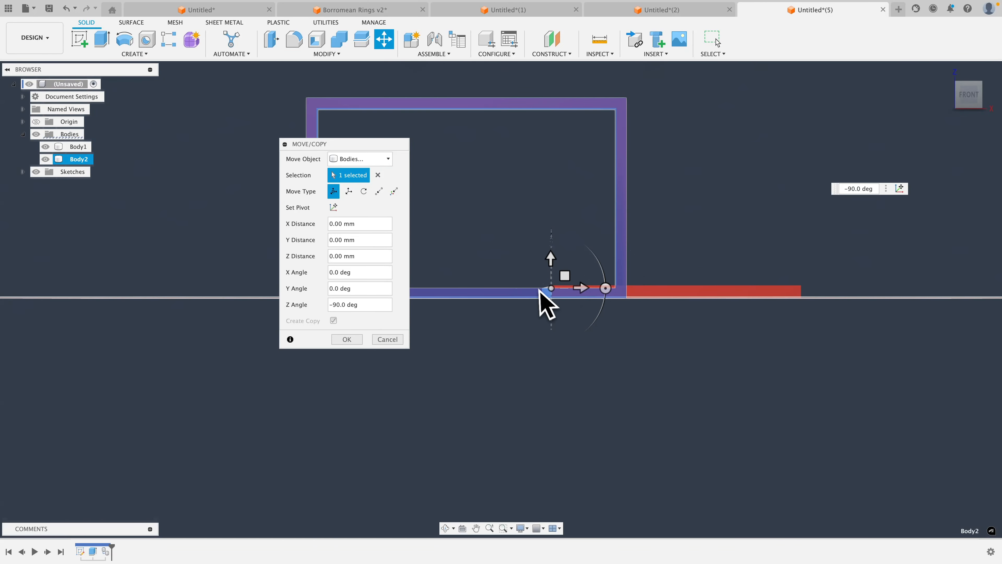
left_click_drag(581, 287, 756, 293)
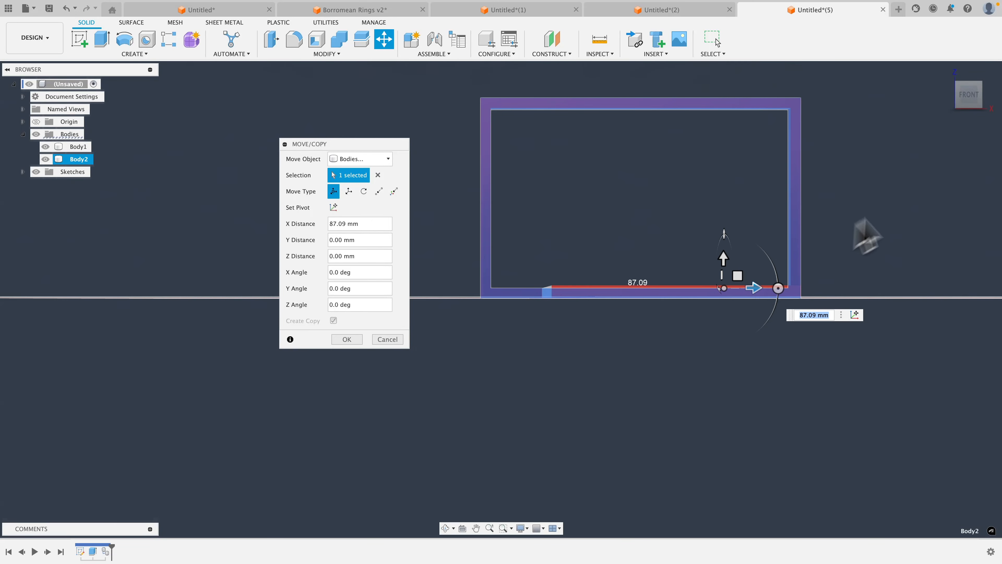
Move the upright copy to the middle of the red frame's length, lower it to straddle that frame, and finish the copy.
left_click_drag(974, 107, 940, 98)
left_click(947, 74)
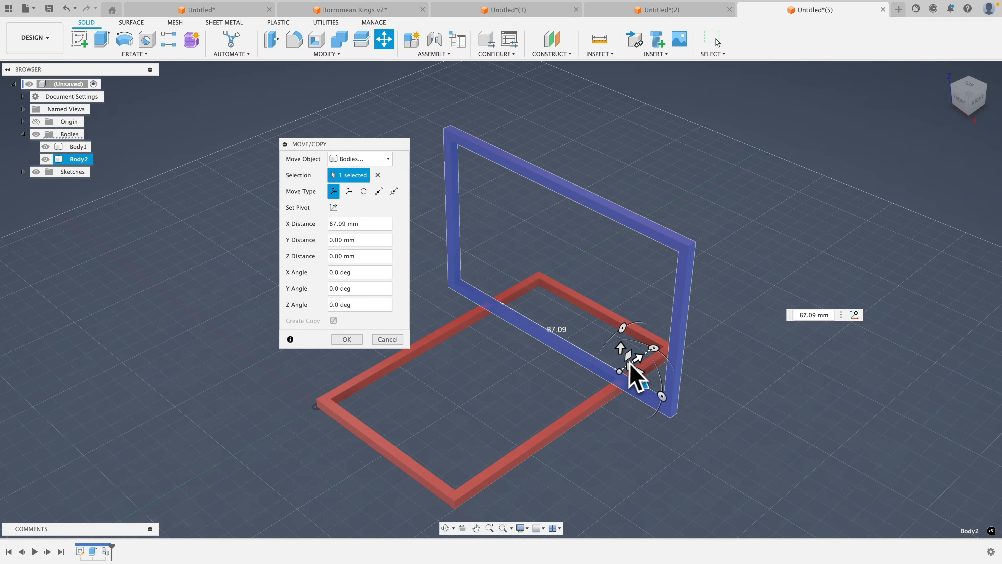
left_click_drag(642, 381, 559, 391)
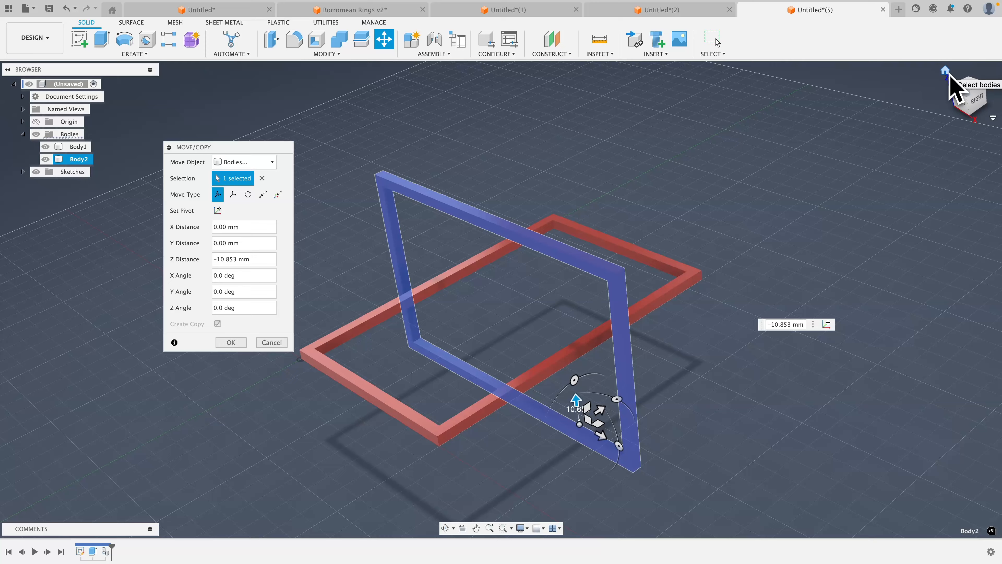
left_click(945, 71)
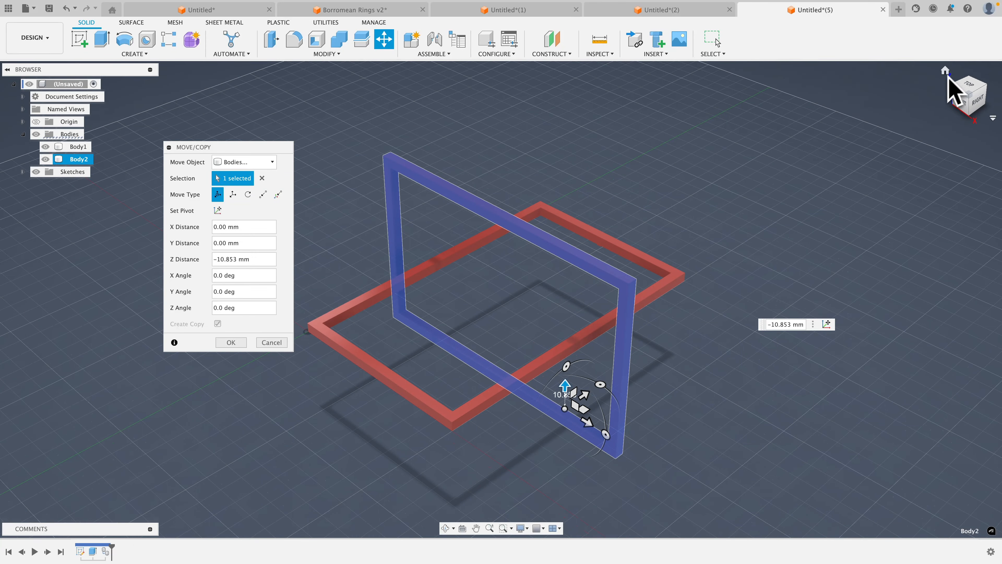
left_click(960, 98)
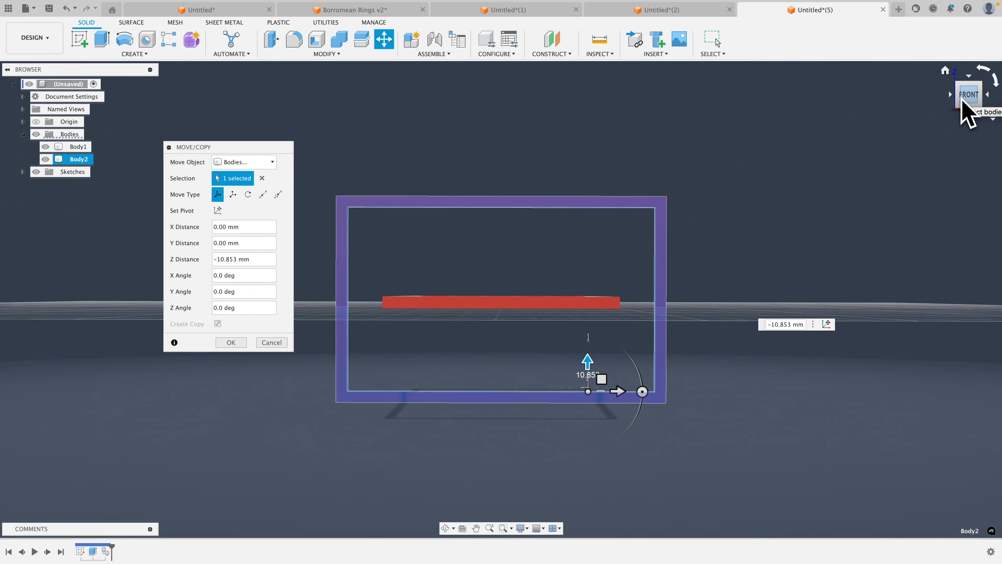
left_click(946, 72)
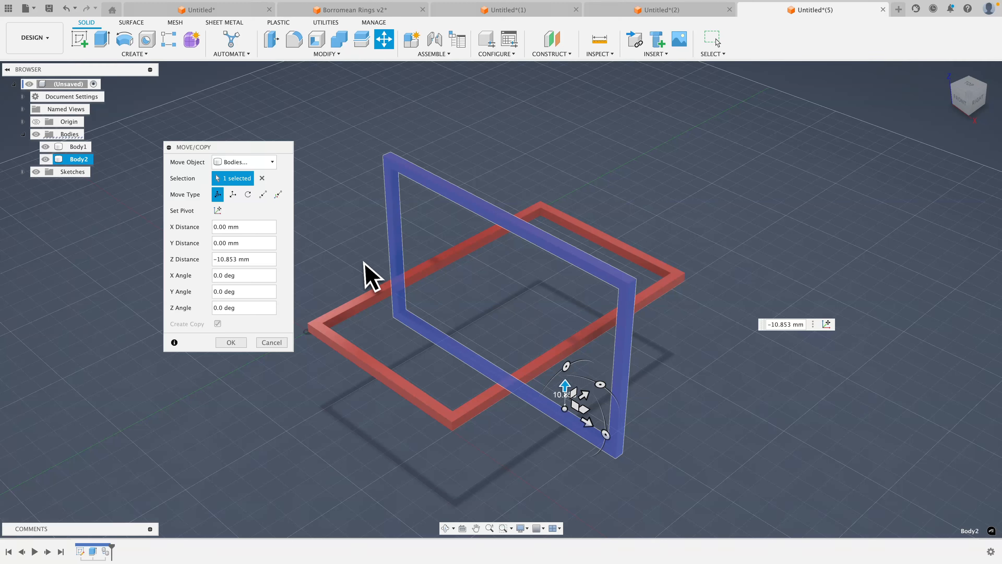
left_click(230, 343)
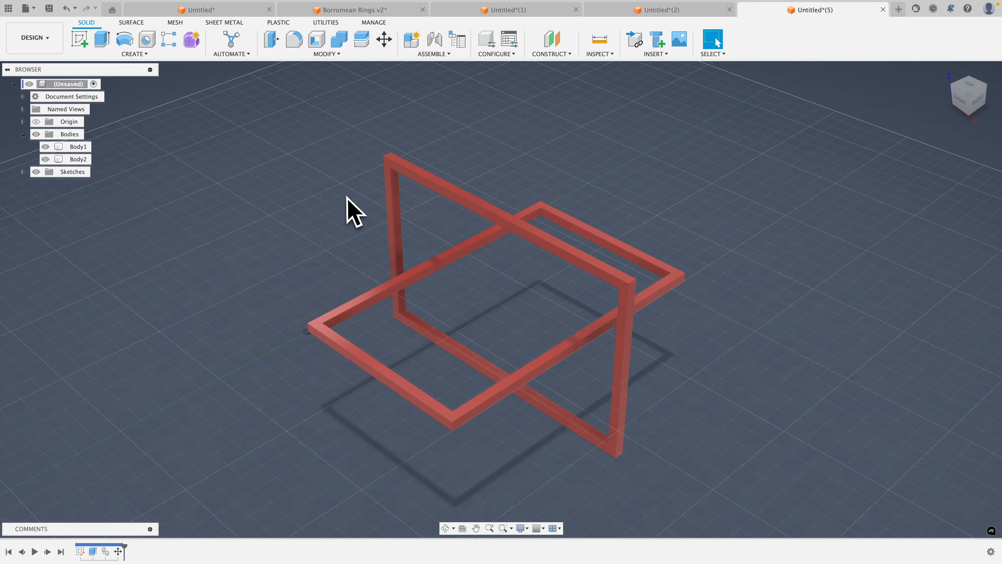
Apply the yellow metallic paint from the design's appearances to the upright frame and close the appearance settings.
left_click(78, 160)
right_click(78, 160)
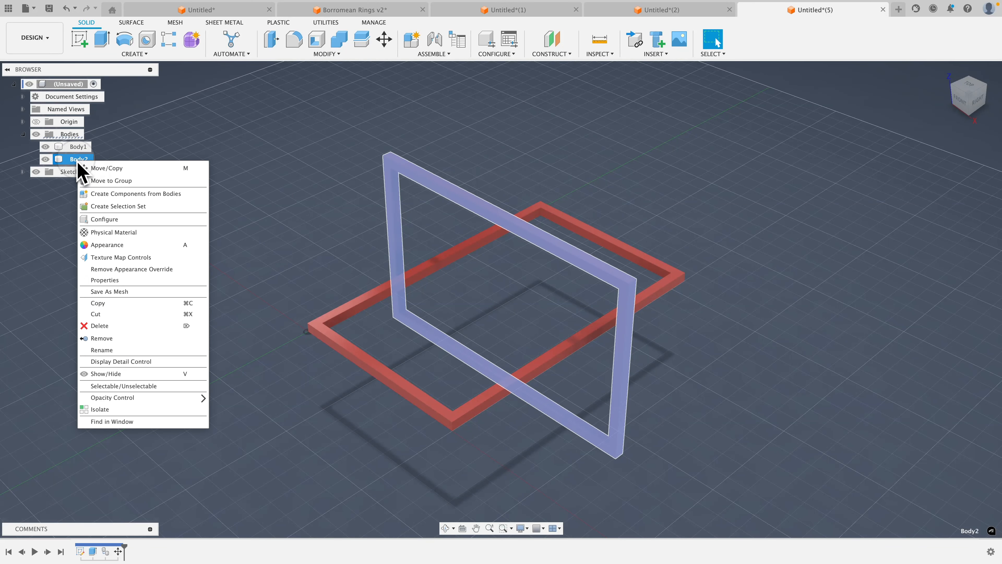
left_click(157, 253)
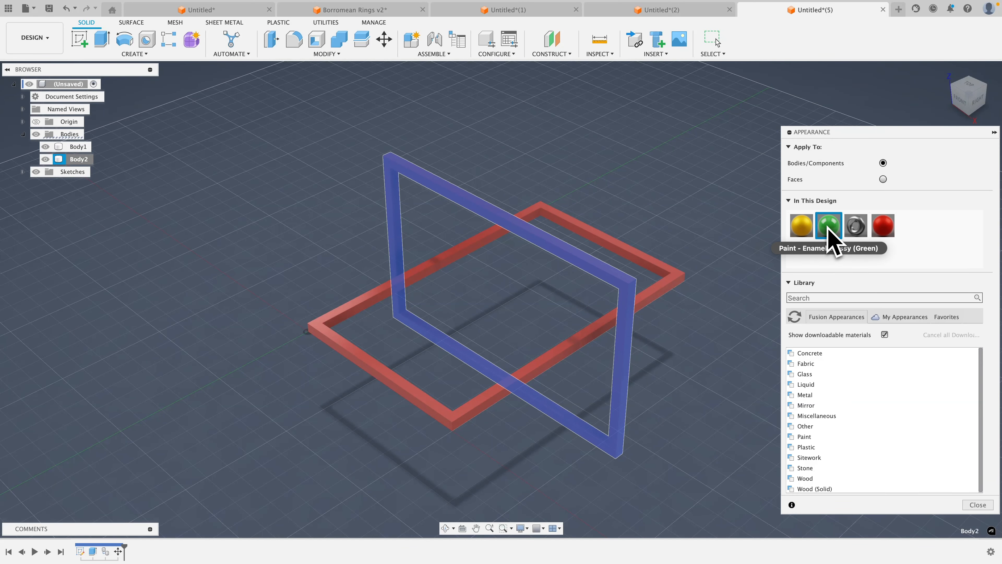
left_click_drag(803, 227, 604, 283)
left_click(978, 504)
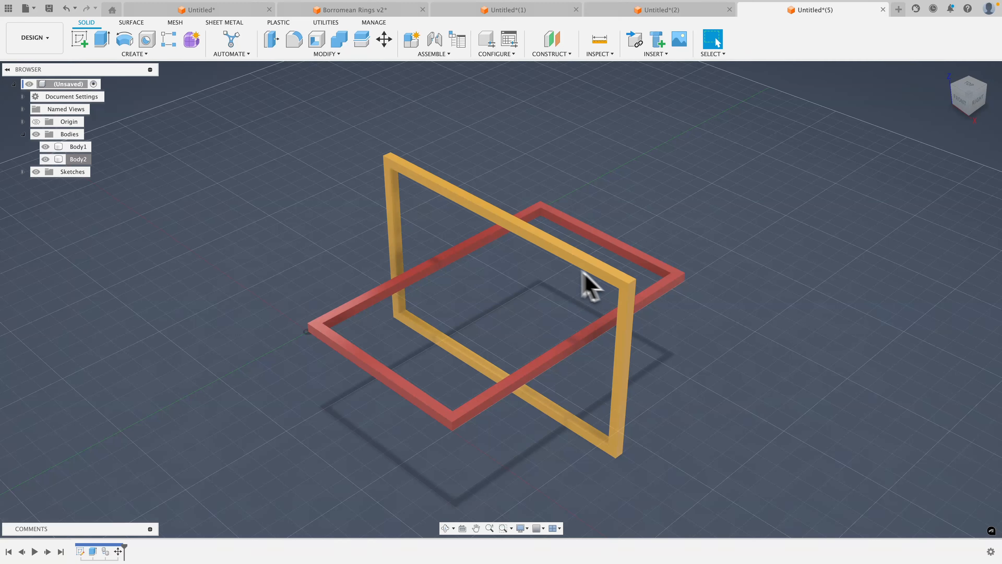
left_click(77, 149)
right_click(77, 152)
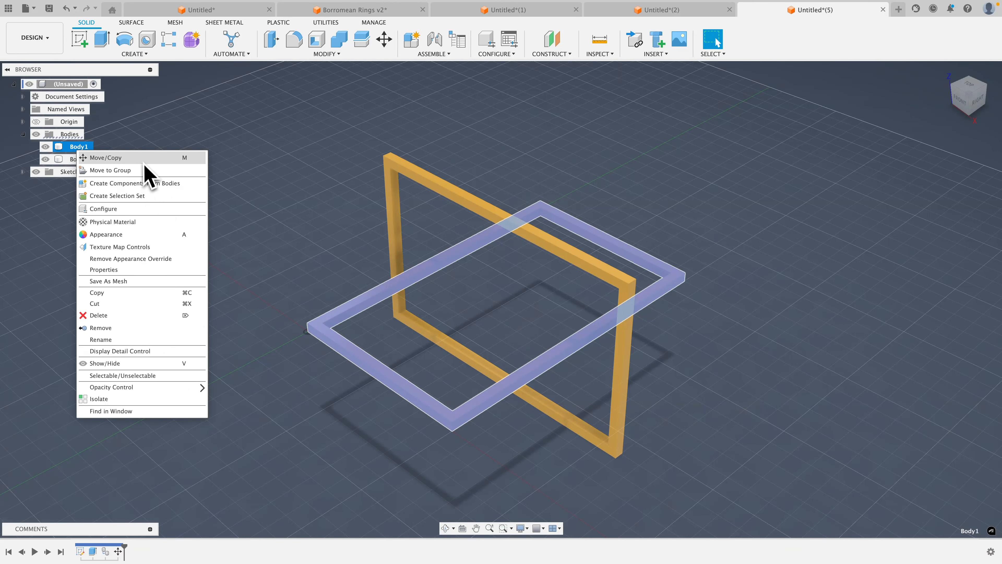
left_click(179, 157)
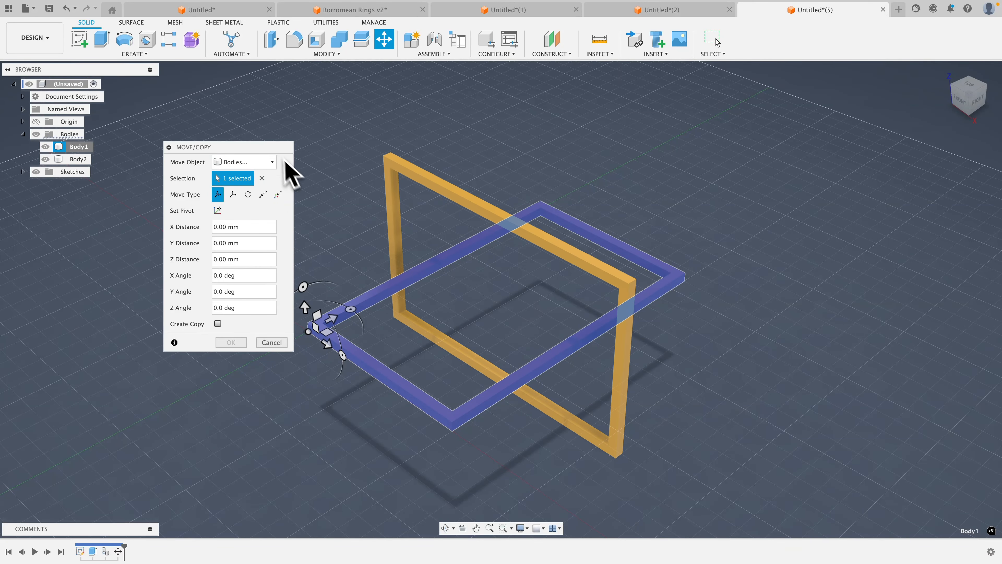
left_click_drag(250, 148, 867, 103)
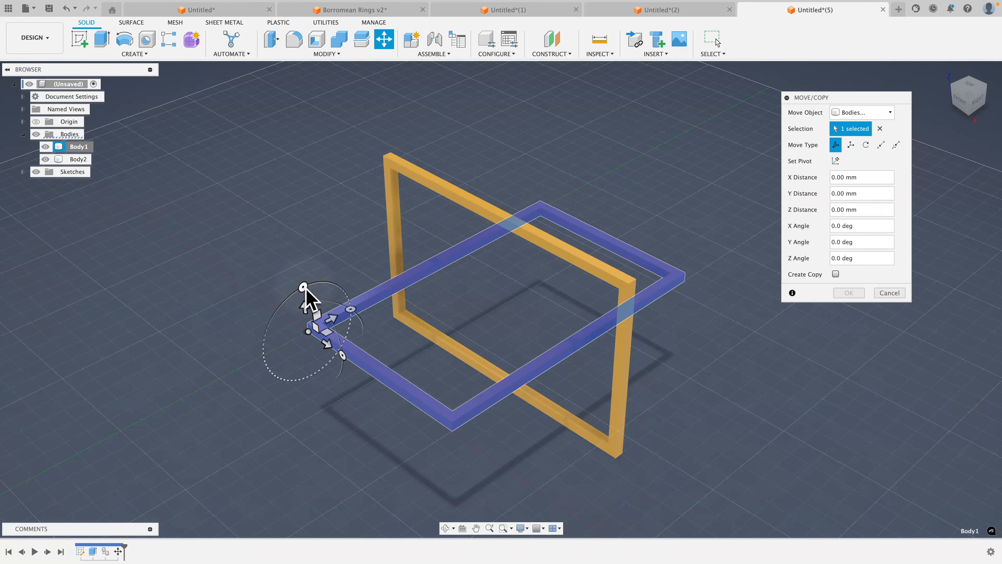
mouse_move(305, 290)
left_mouse_down()
mouse_move(329, 280)
mouse_move(302, 279)
left_mouse_up()
key("Return")
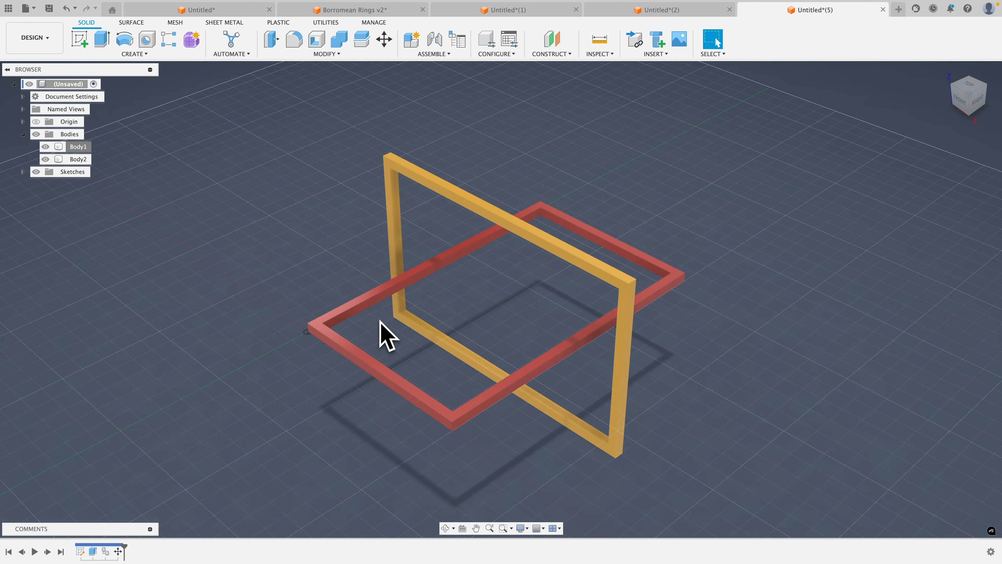
Start a Move/Copy of the red frame body with Create Copy enabled.
right_click(358, 304)
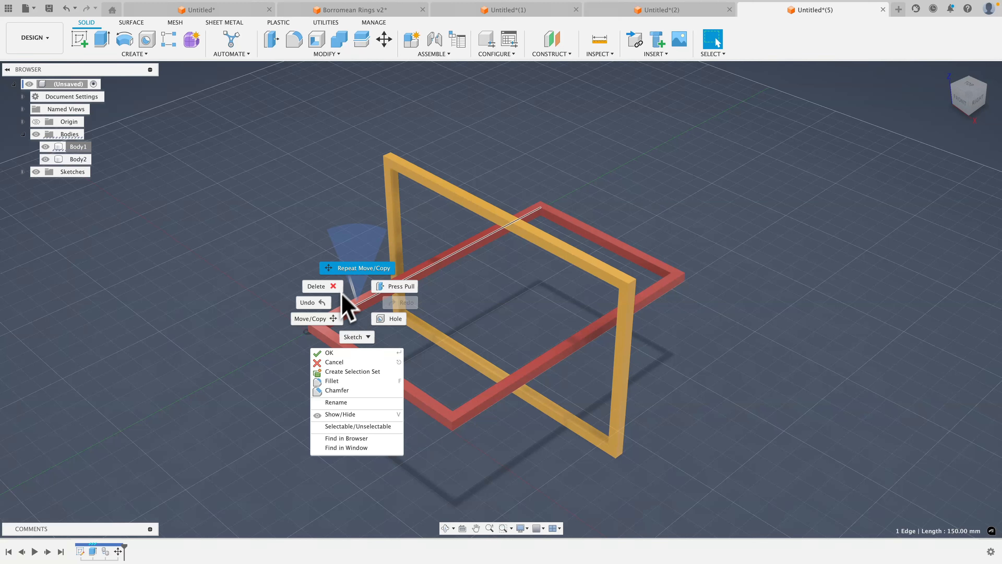
left_click(310, 319)
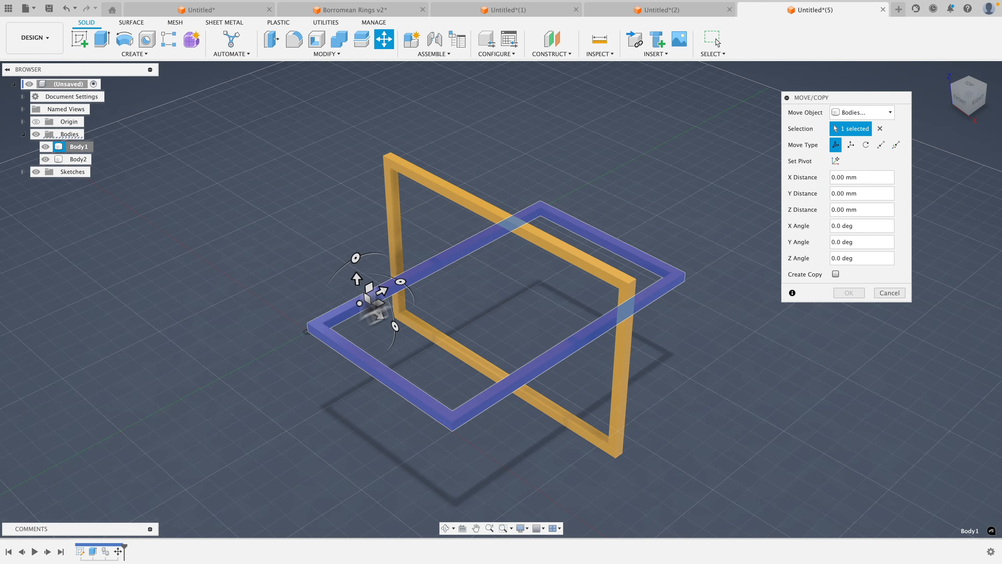
left_click(836, 274)
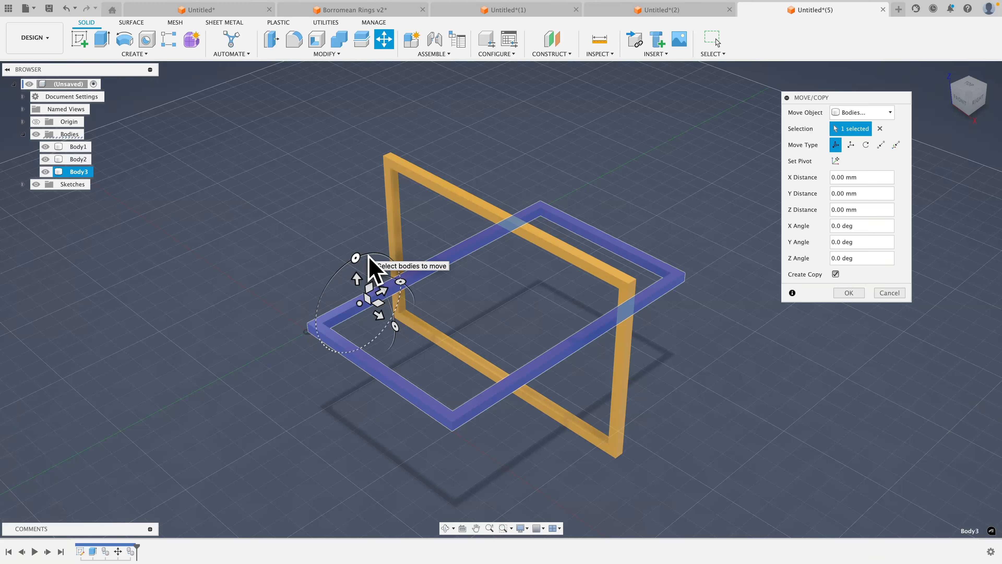
mouse_move(357, 260)
left_mouse_down()
mouse_move(363, 275)
mouse_move(350, 264)
left_mouse_up()
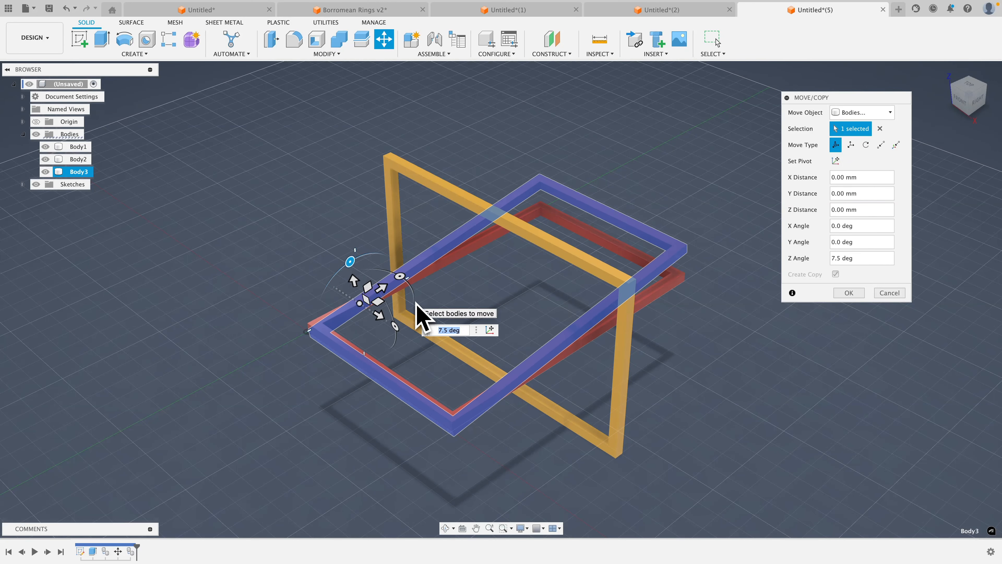
type("0")
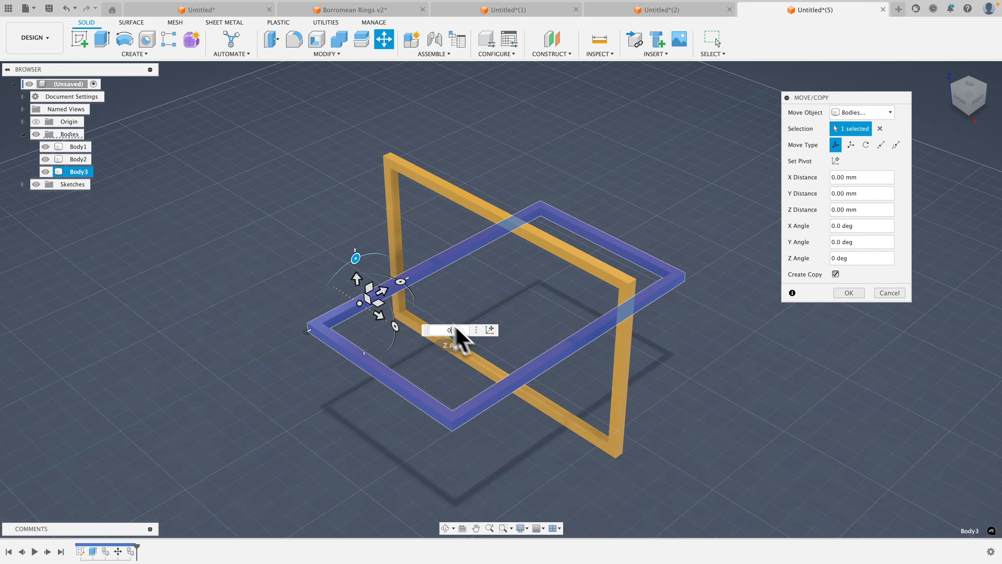
mouse_move(356, 259)
left_mouse_down()
mouse_move(381, 253)
mouse_move(364, 256)
left_mouse_up()
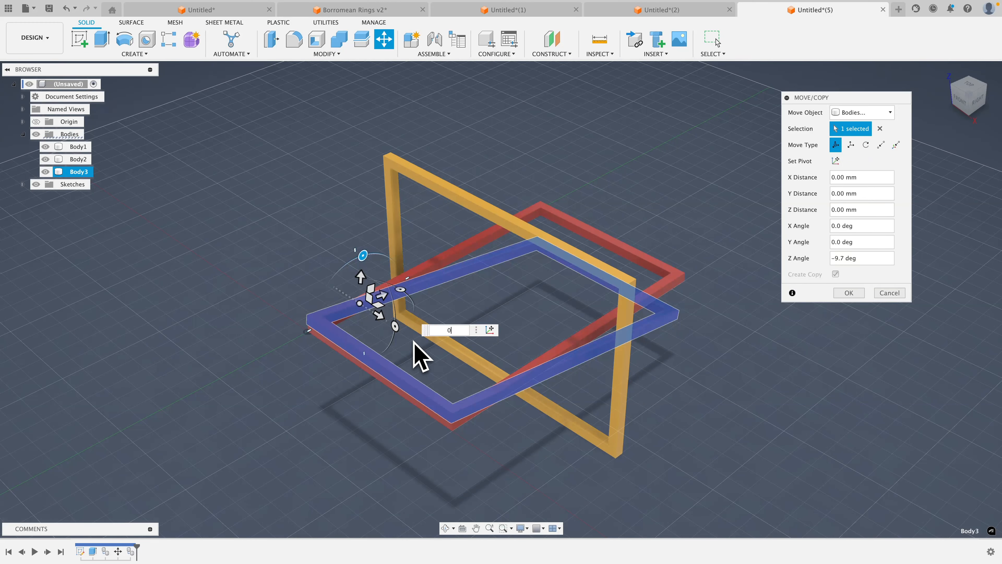
key("Return")
Rotate the new frame copy -90 degrees about the Y axis and move it about -107.05 mm along Z towards the yellow frame.
left_click_drag(395, 327, 356, 282)
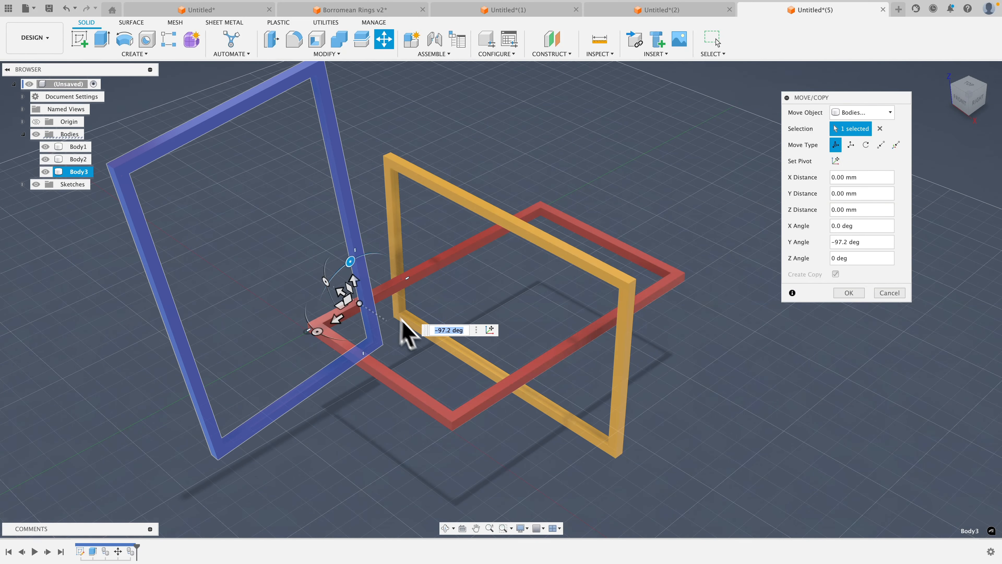
double_click(446, 330)
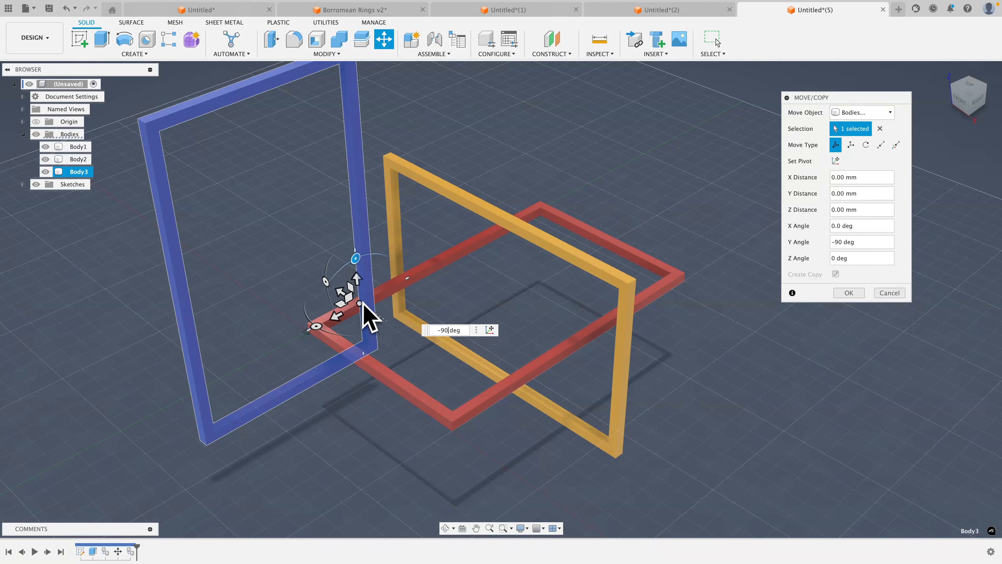
left_click_drag(342, 314, 528, 281)
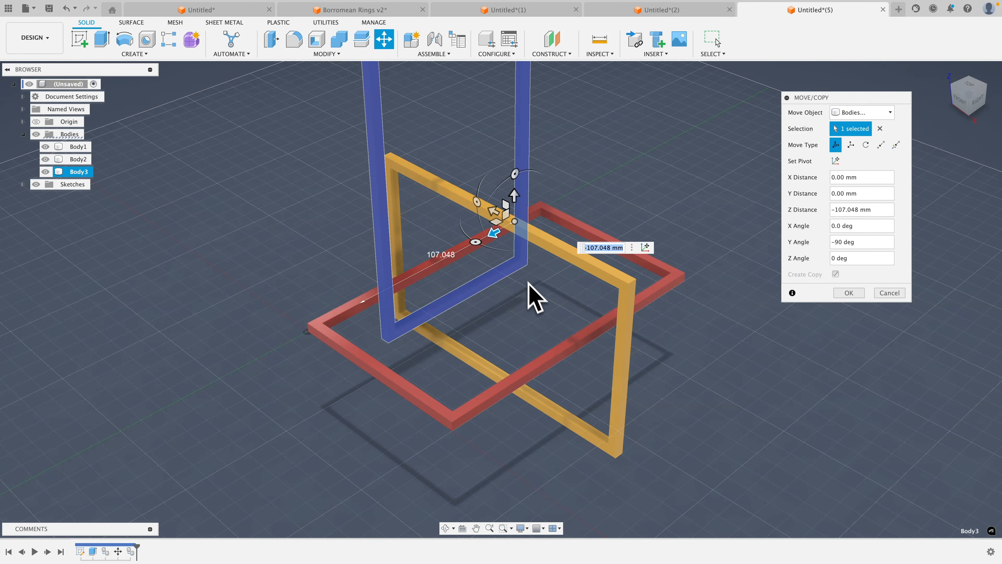
Lower the upright copy along its long side until it surrounds the yellow frame and extends evenly above and below the red frame.
left_click(981, 104)
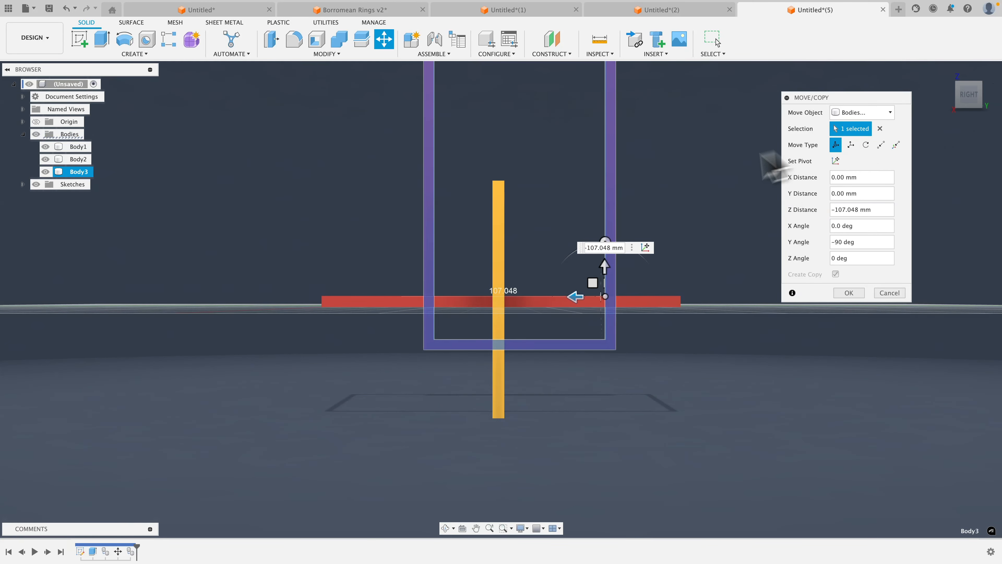
scroll(667, 195, "down", 2)
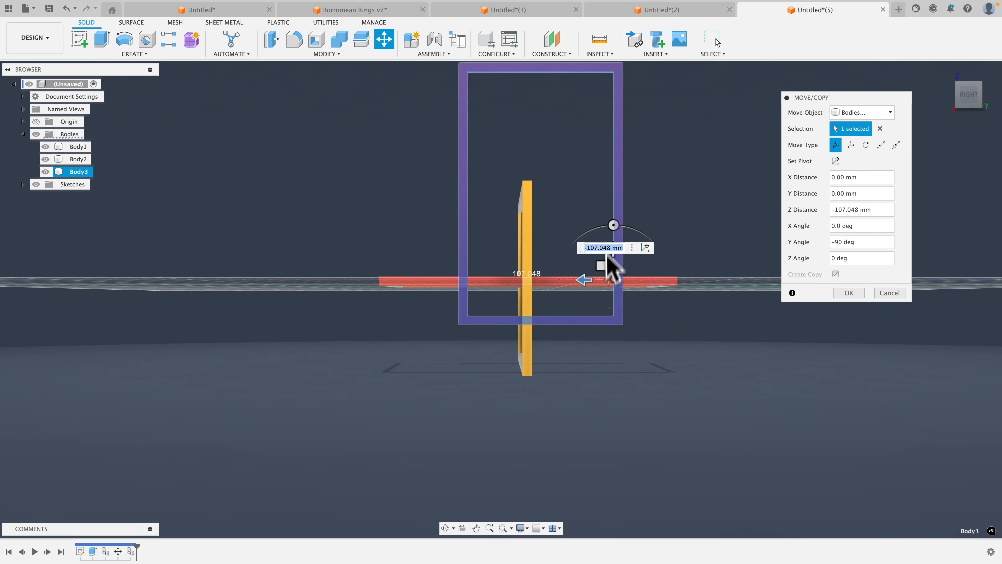
left_click_drag(602, 271, 596, 347)
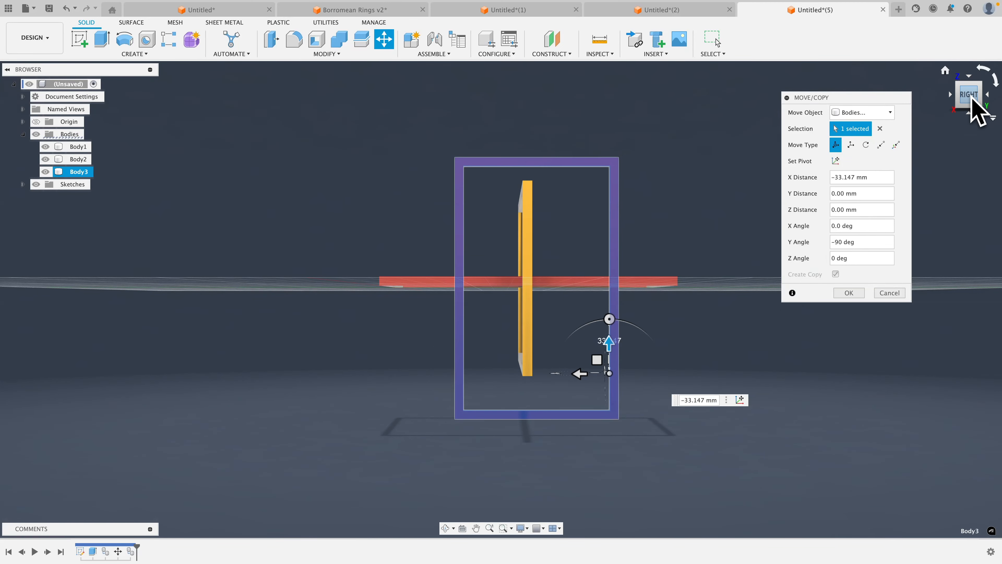
left_click_drag(973, 102, 33, 105)
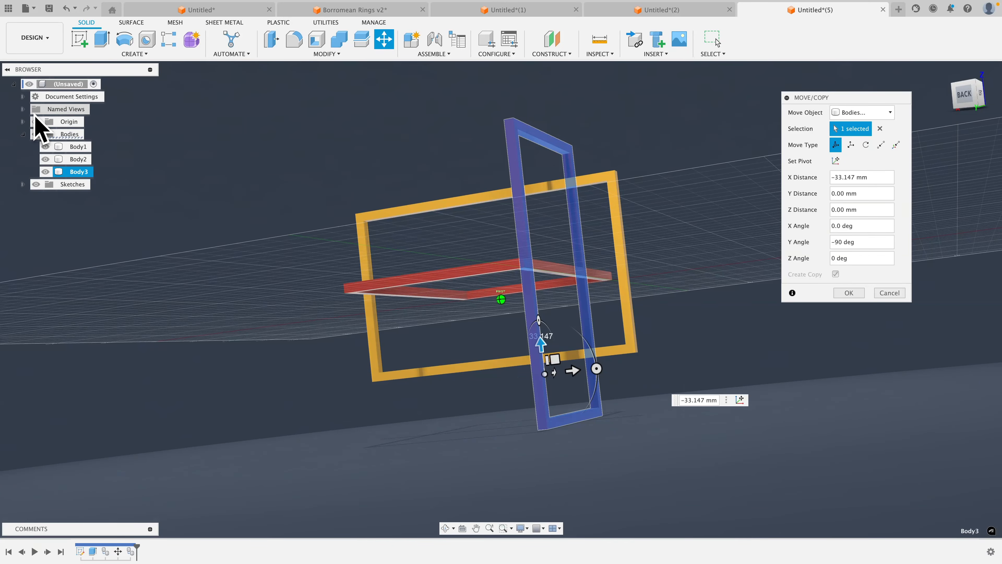
left_click(945, 71)
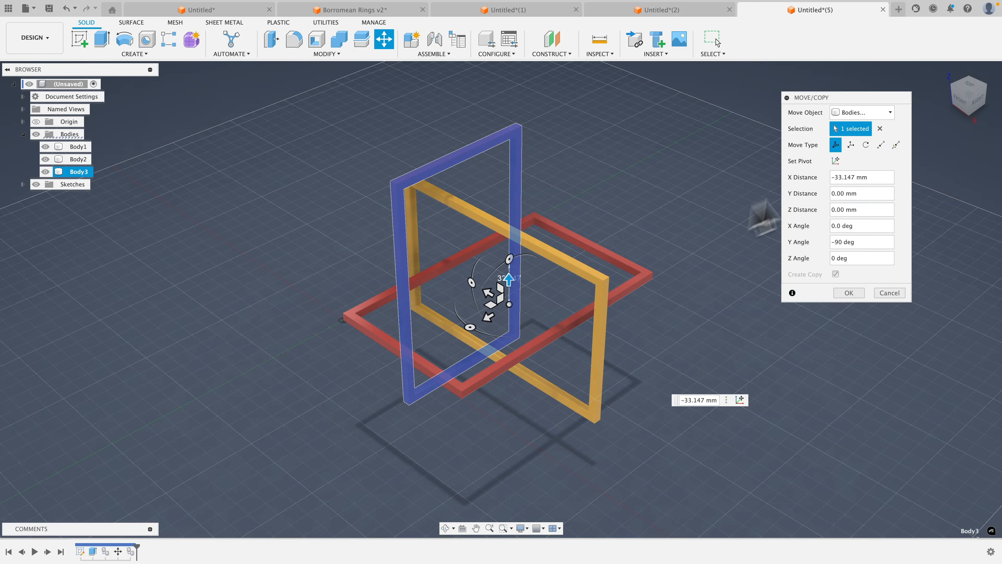
left_click(959, 102)
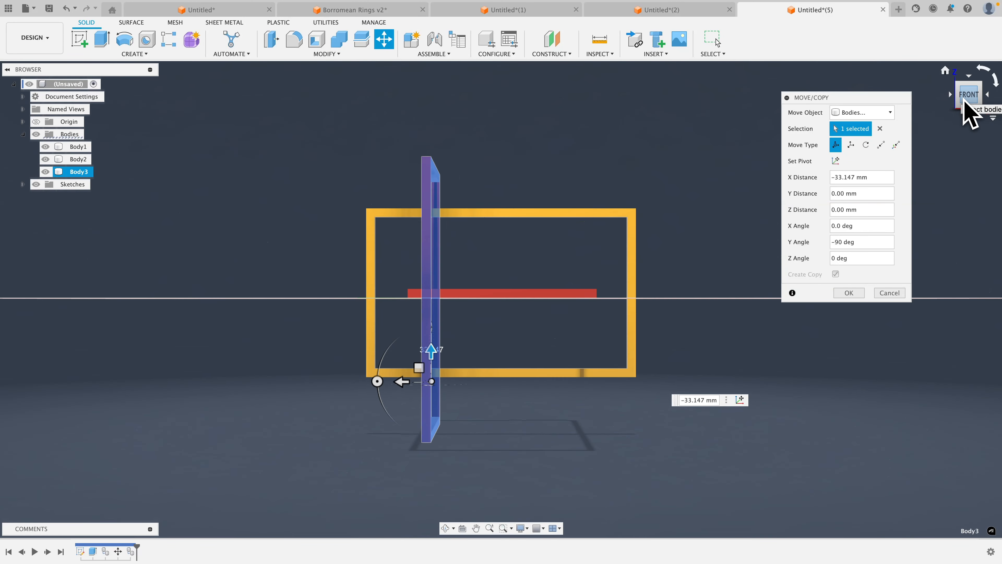